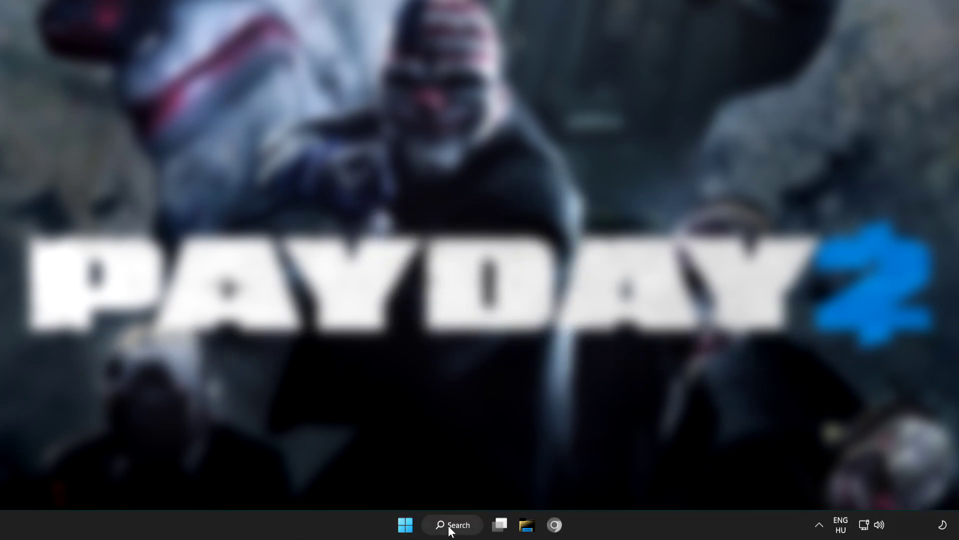
# Step: Bring up the taskbar Search panel to look for Device Manager
pyautogui.click(456, 528)
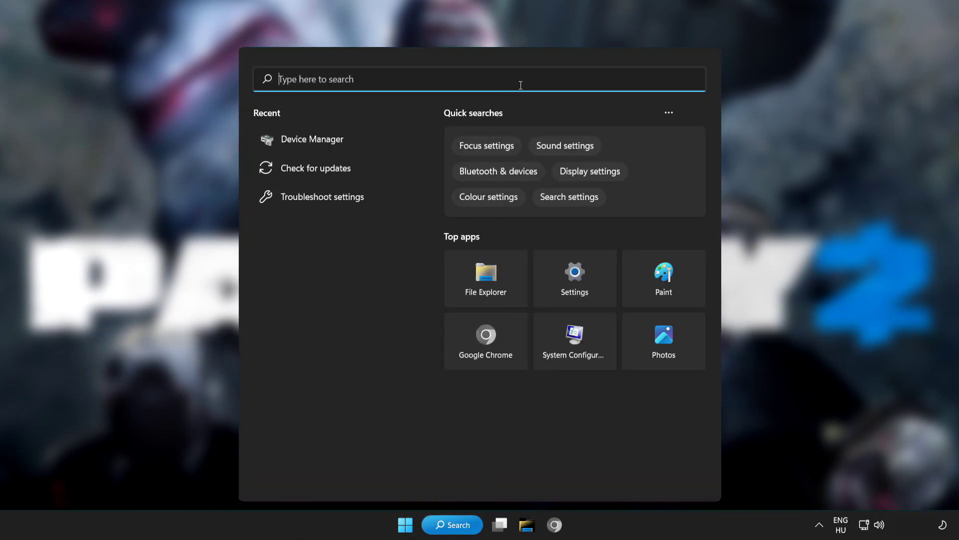
pyautogui.write('dev')
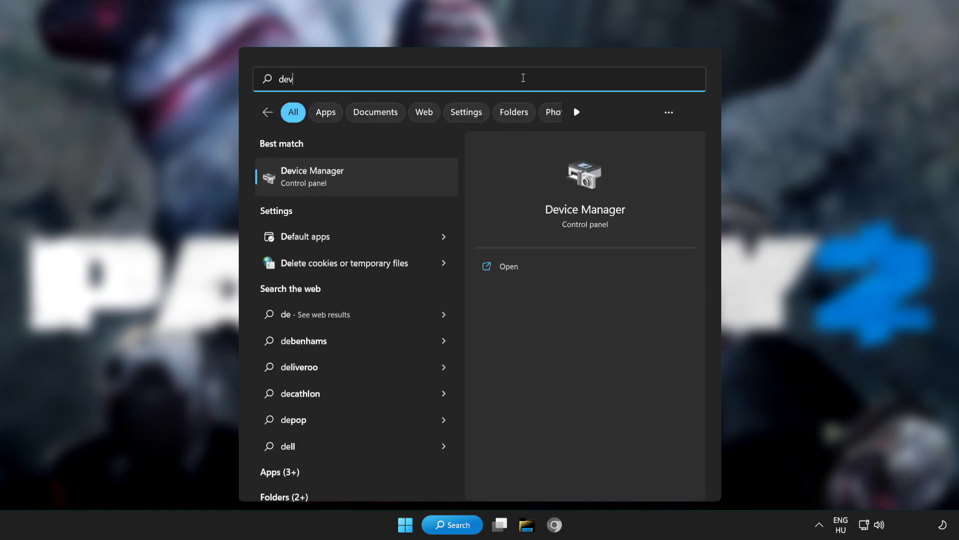
pyautogui.write('ice mana')
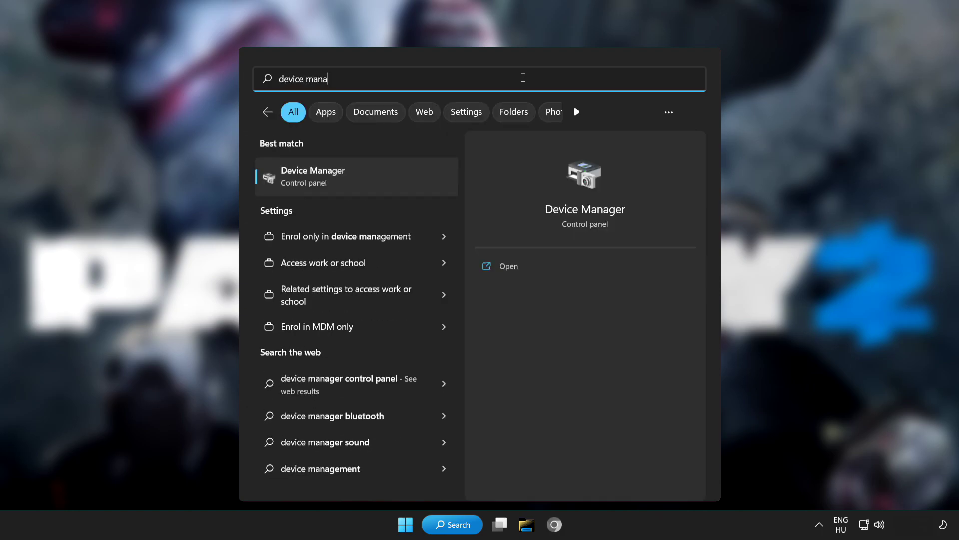
pyautogui.write('ger')
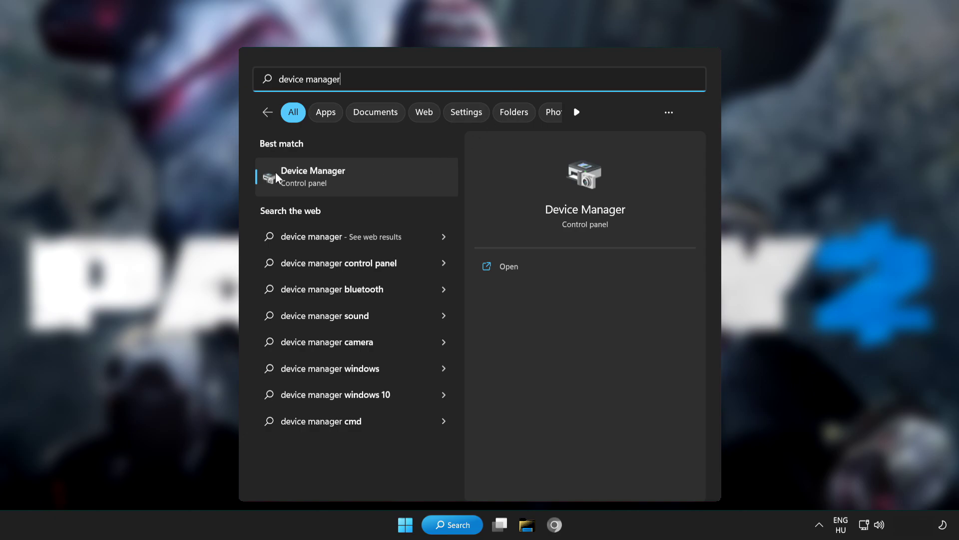
# Step: Launch Device Manager maximized and select the VMware SVGA 3D adapter under Display adapters
pyautogui.click(399, 176)
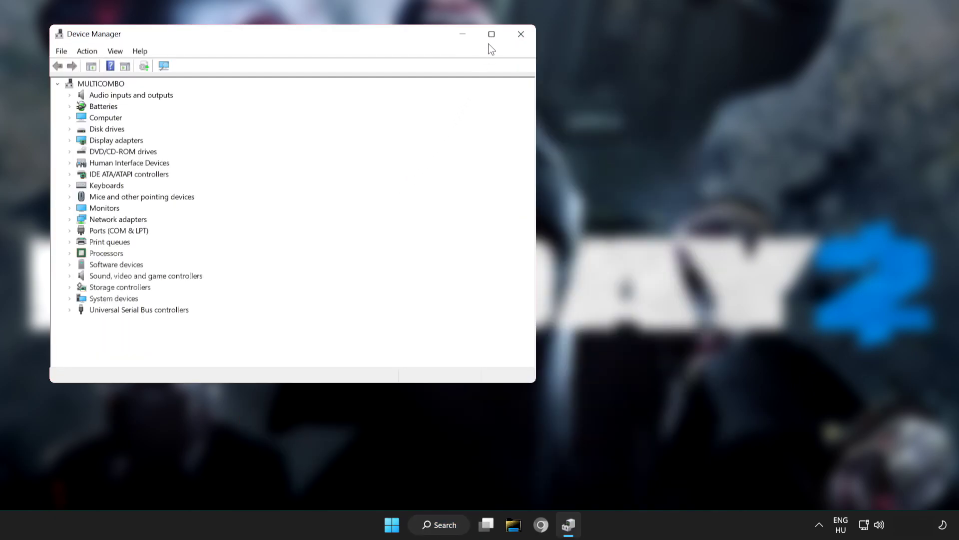
pyautogui.click(490, 36)
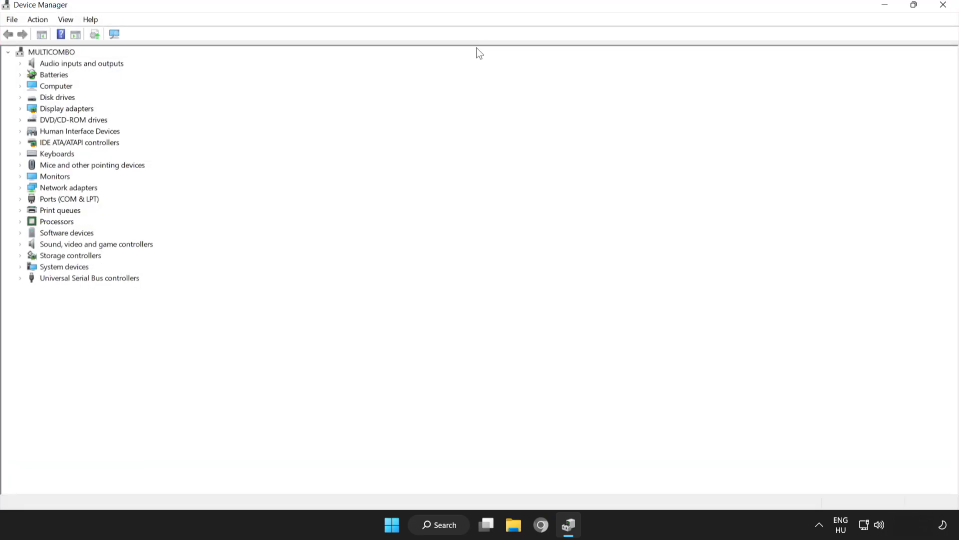
pyautogui.click(65, 110)
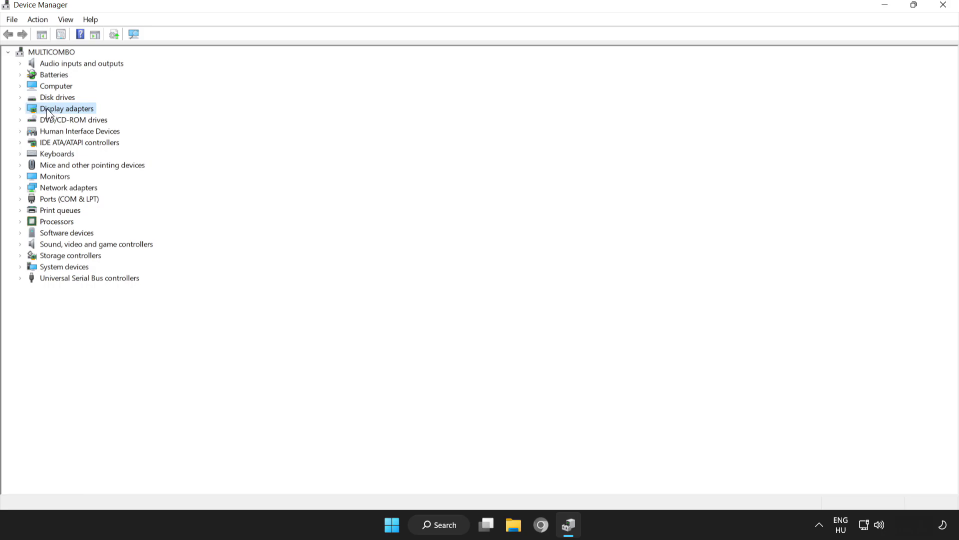
pyautogui.click(20, 109)
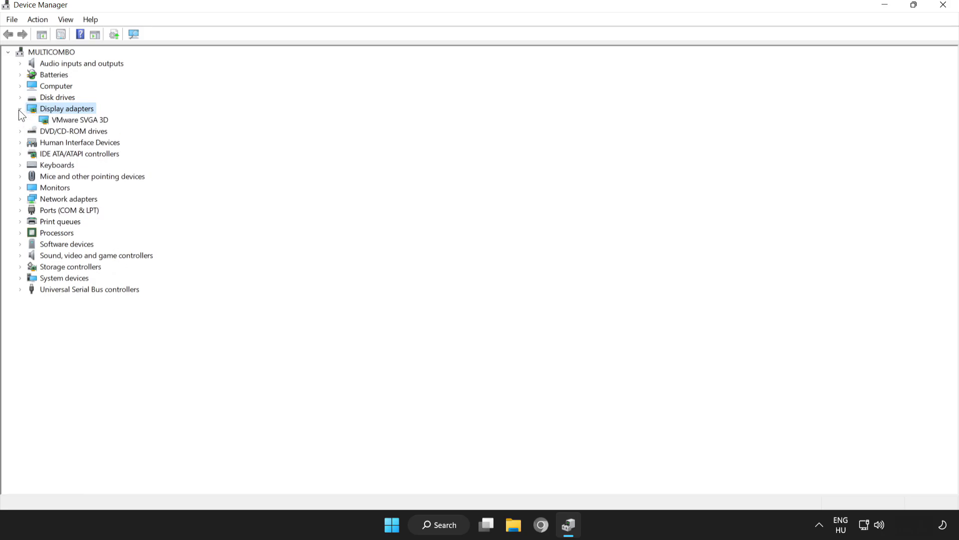
pyautogui.click(60, 122)
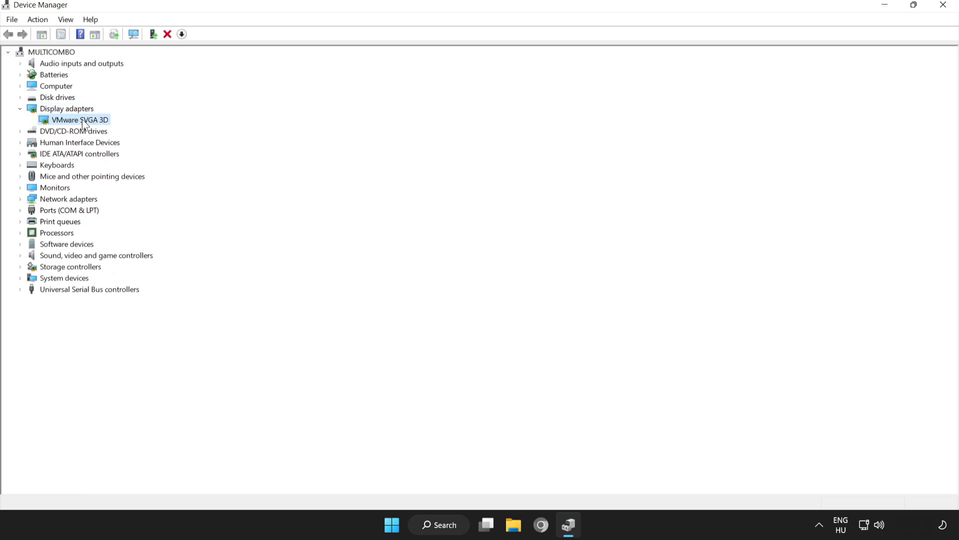
# Step: Search automatically for a newer VMware SVGA 3D driver, confirm it is up to date, and close Device Manager
pyautogui.rightClick(72, 119)
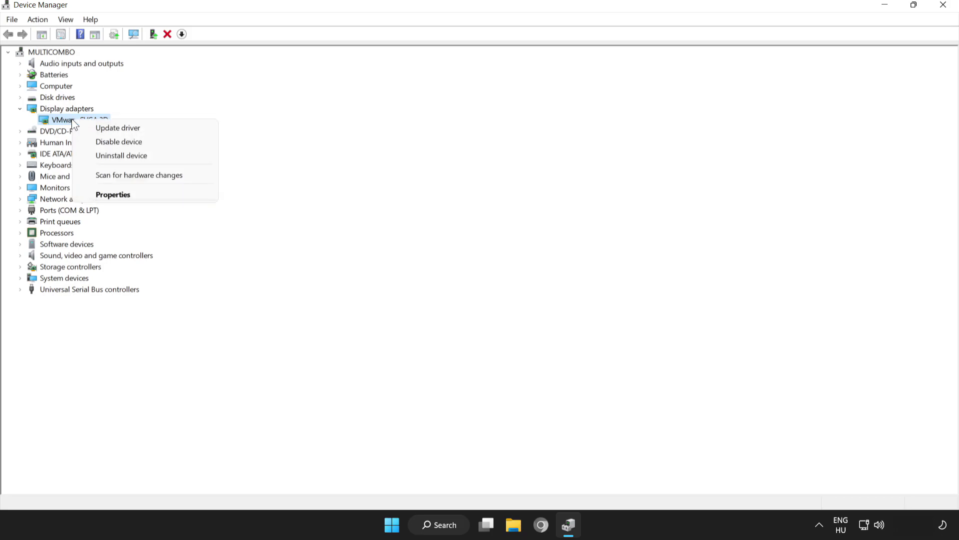
pyautogui.click(118, 126)
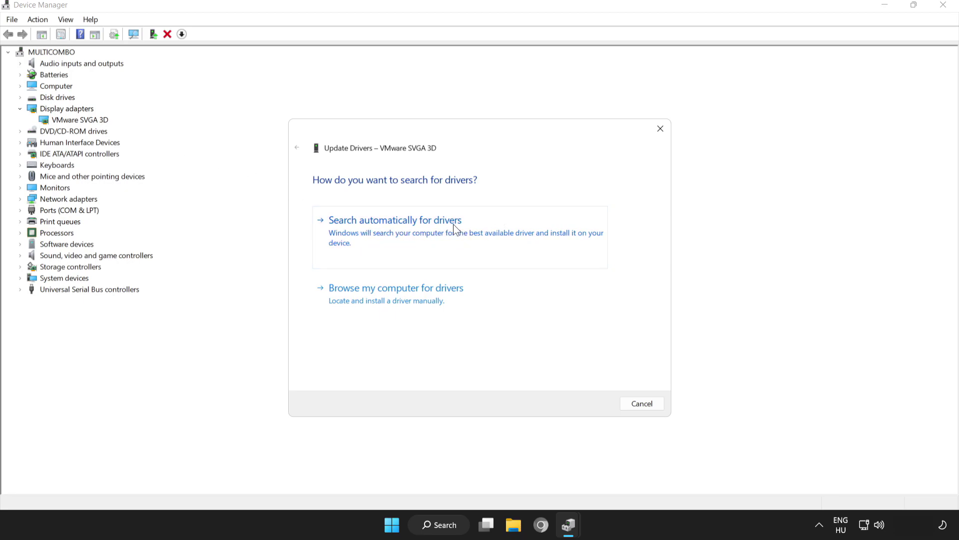
pyautogui.click(408, 225)
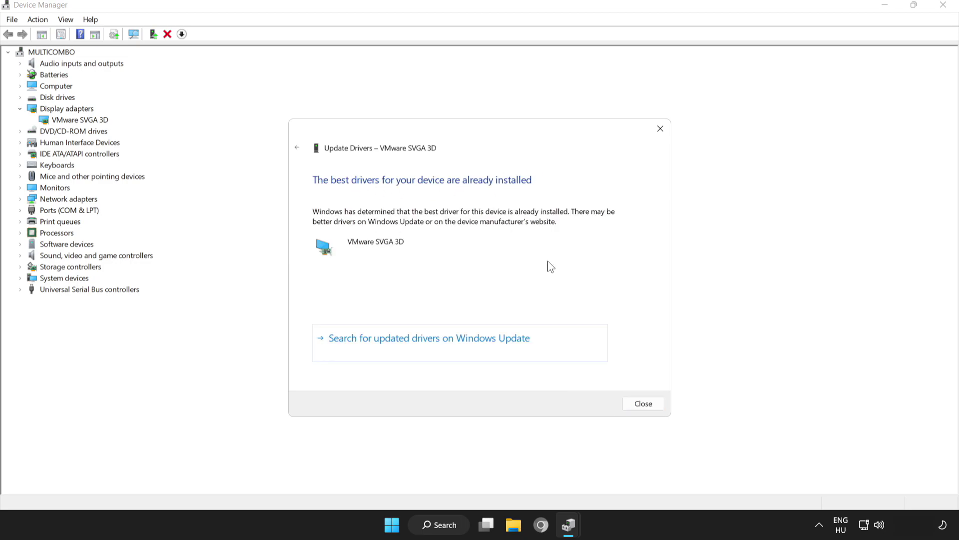
pyautogui.click(649, 405)
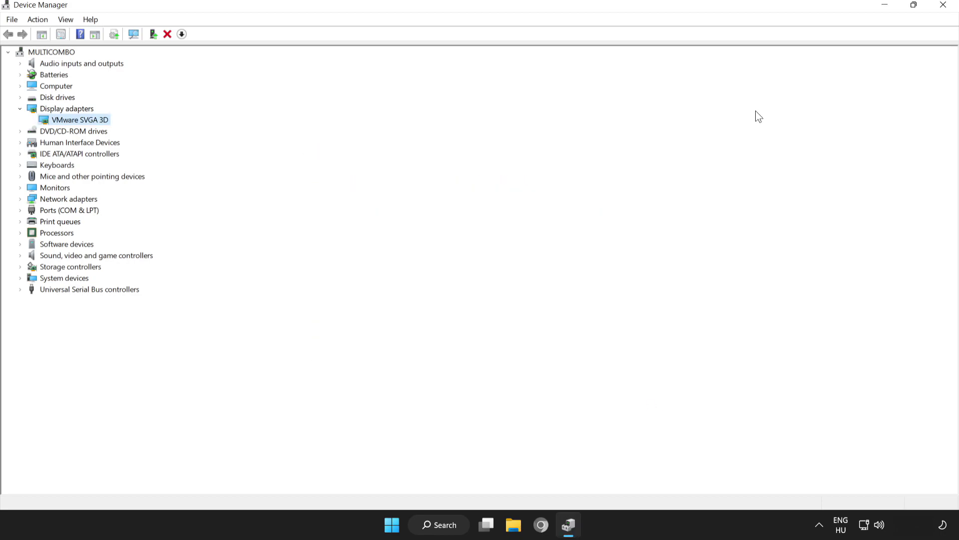
pyautogui.click(946, 12)
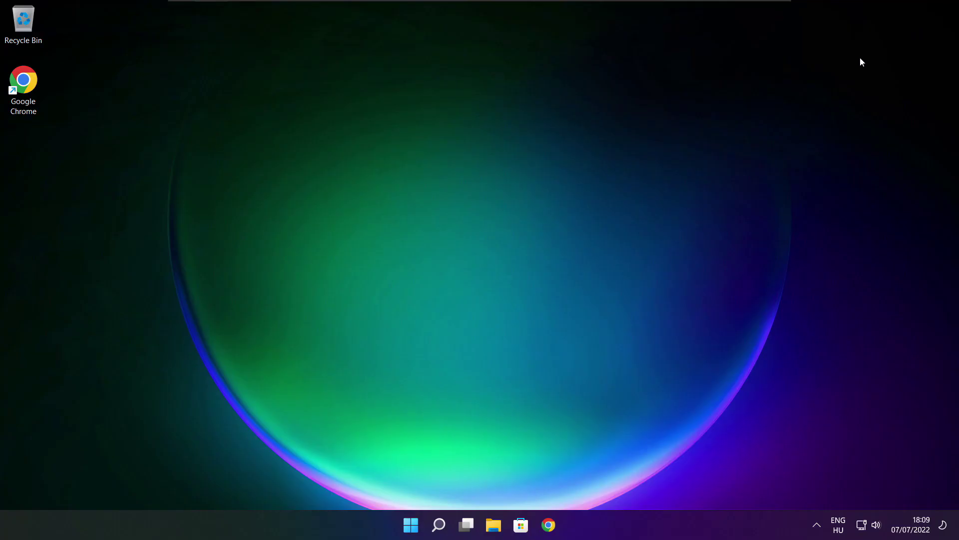
# Step: Search for "edit power plan" and launch the Edit power plan settings
pyautogui.click(439, 525)
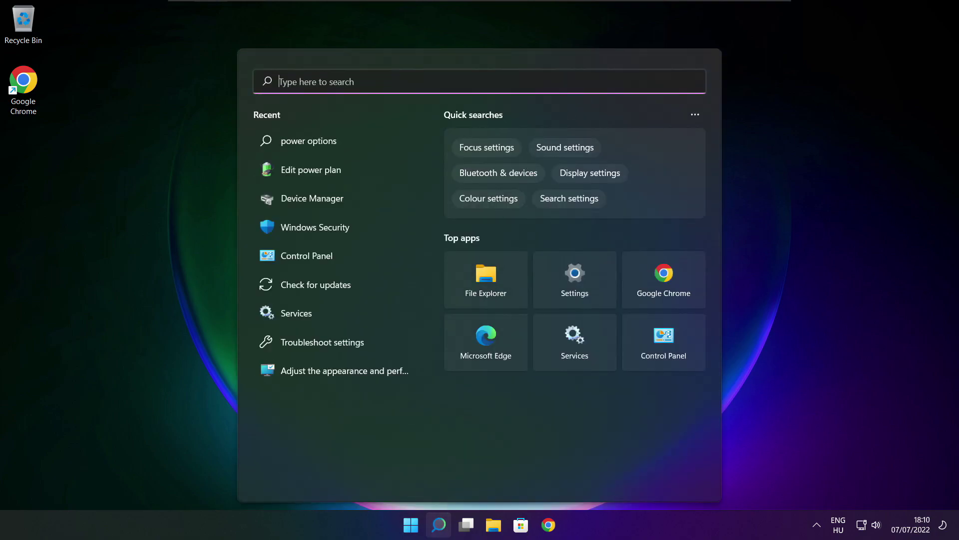
pyautogui.write('ed')
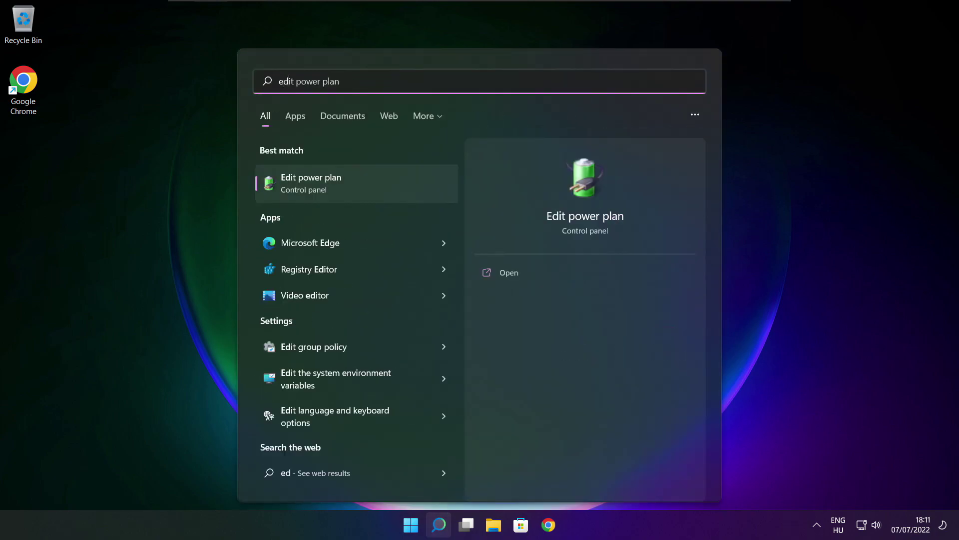
pyautogui.write('it power plan')
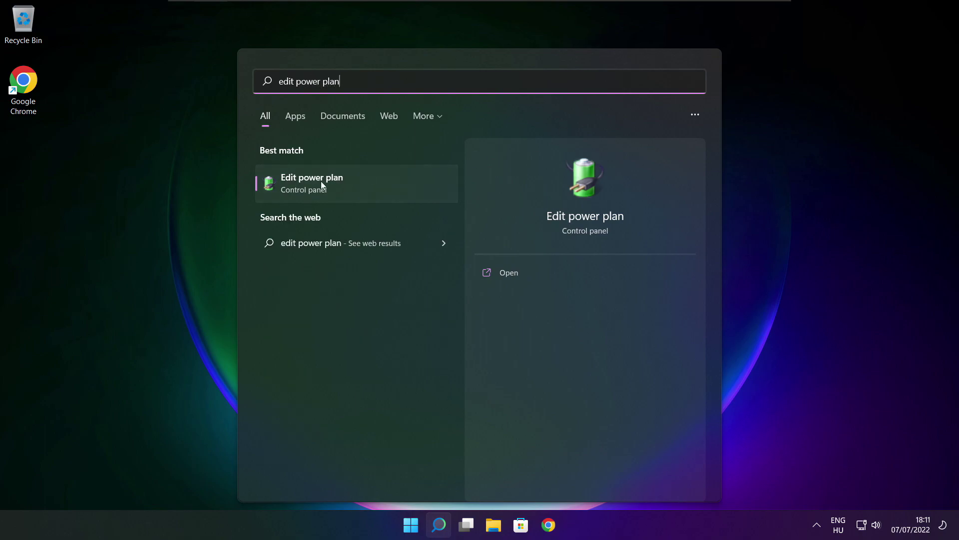
pyautogui.click(379, 188)
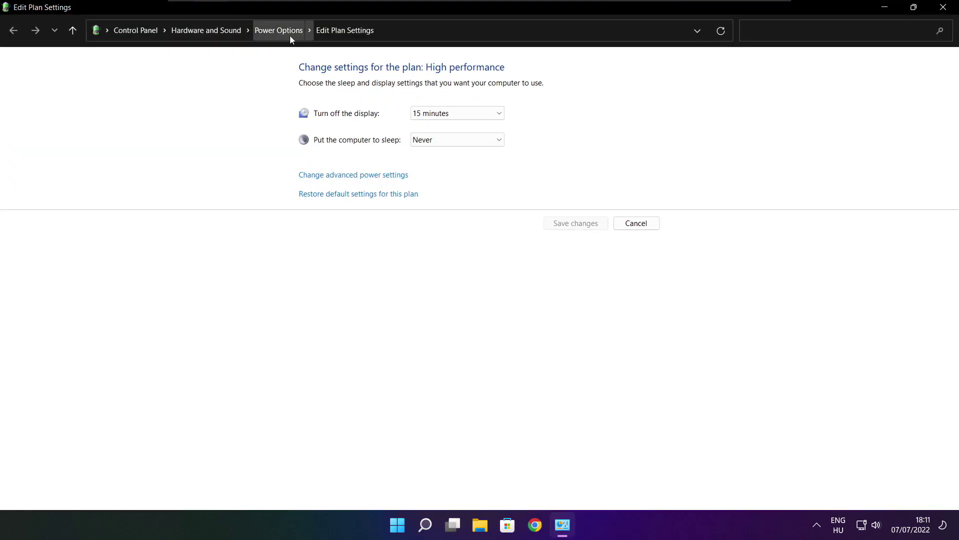
# Step: Return to the Power Options overview, select the High performance plan, and close the window
pyautogui.click(285, 36)
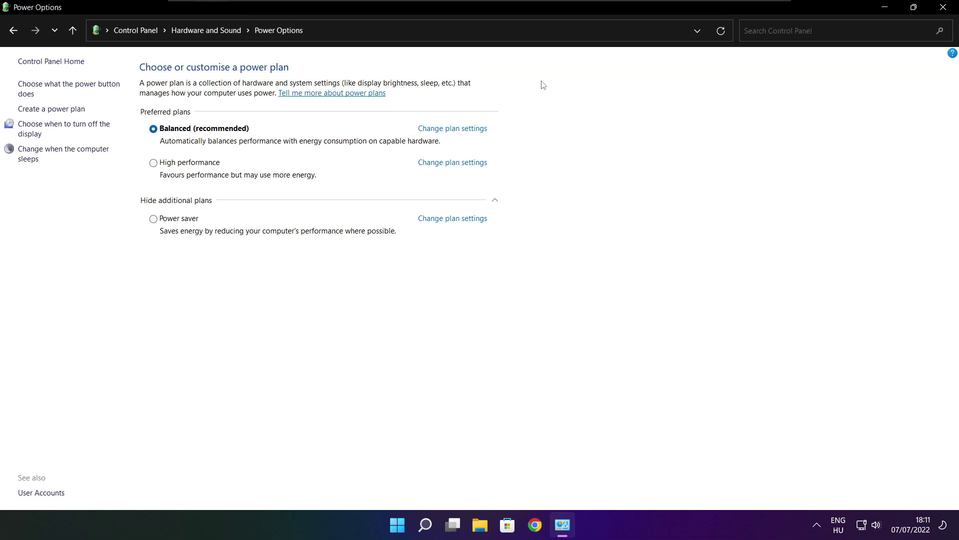
pyautogui.moveTo(189, 163)
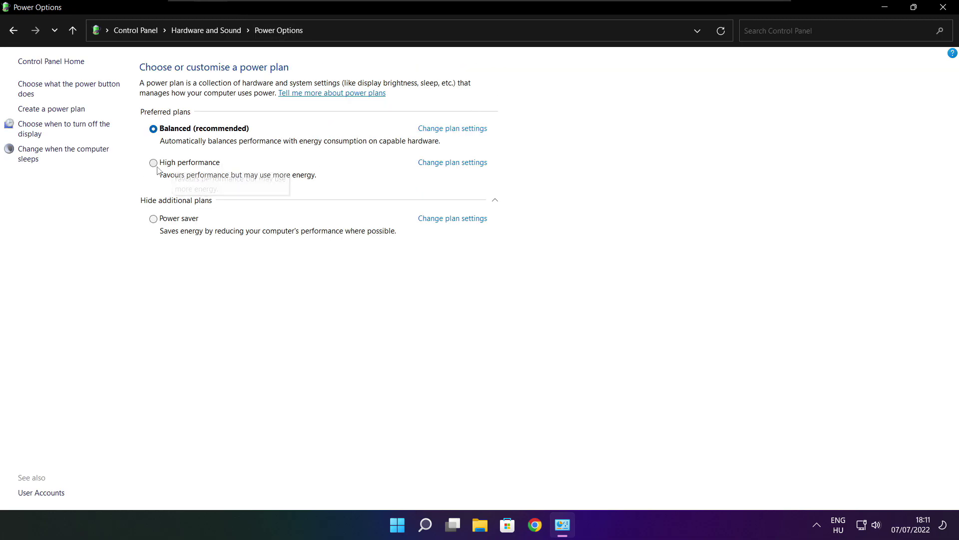
pyautogui.click(199, 167)
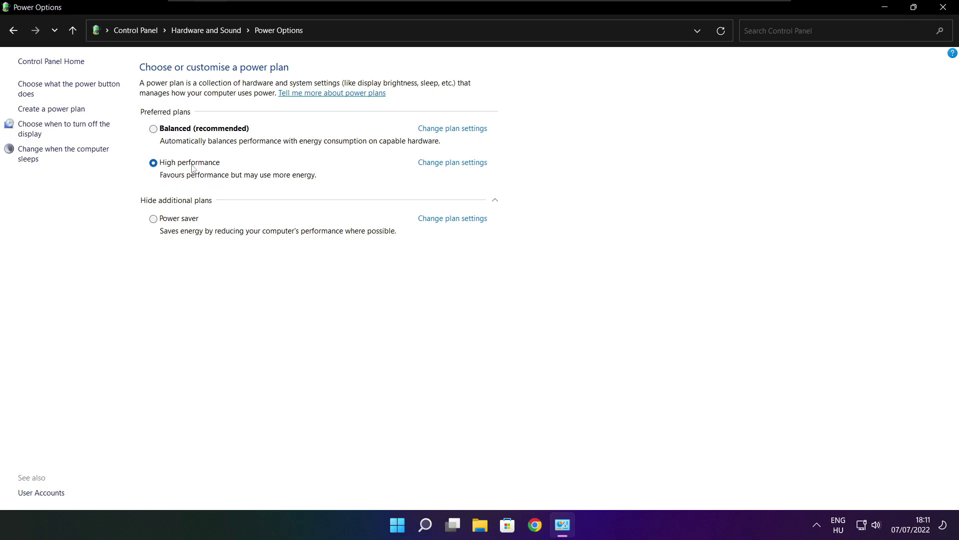
pyautogui.click(946, 7)
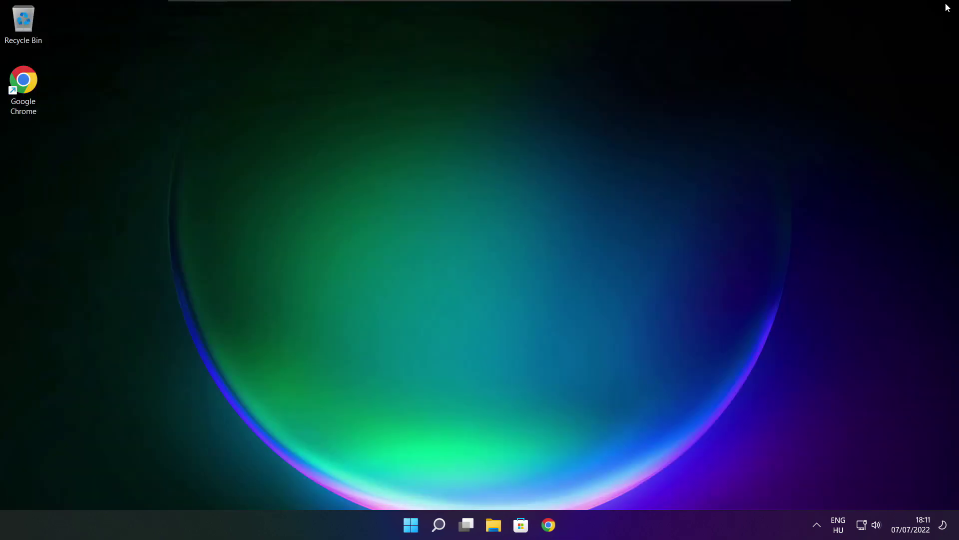
# Step: Search for "game mode" and launch the Game Mode settings
pyautogui.click(440, 526)
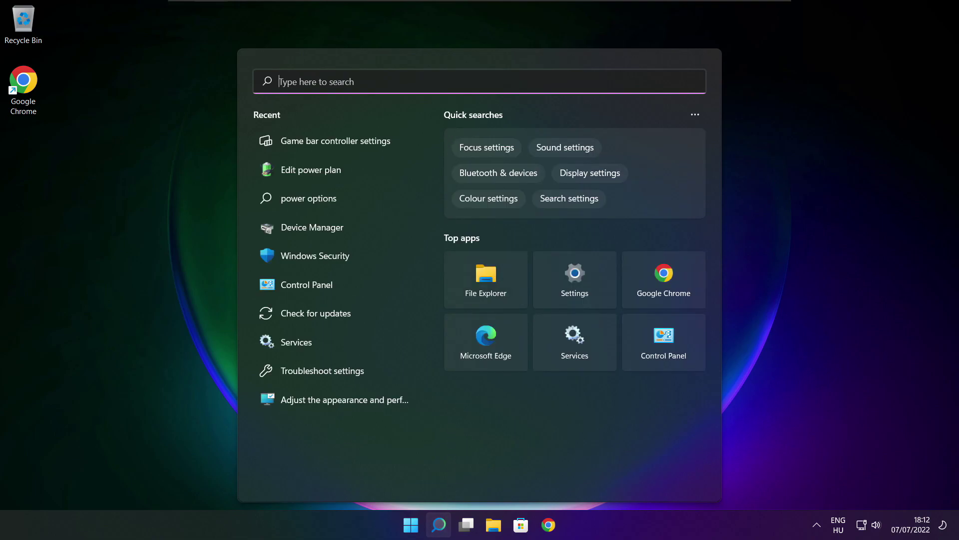
pyautogui.write('game mode')
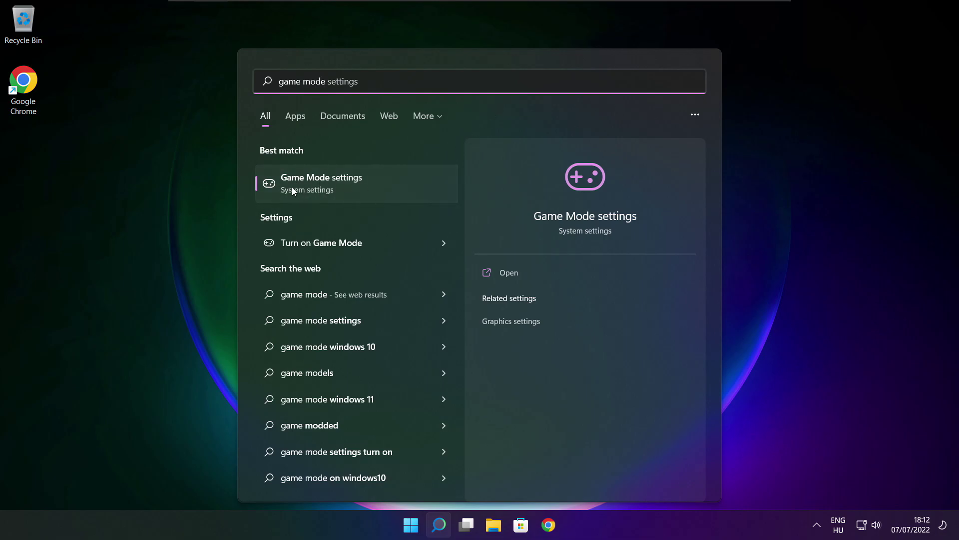
pyautogui.click(380, 187)
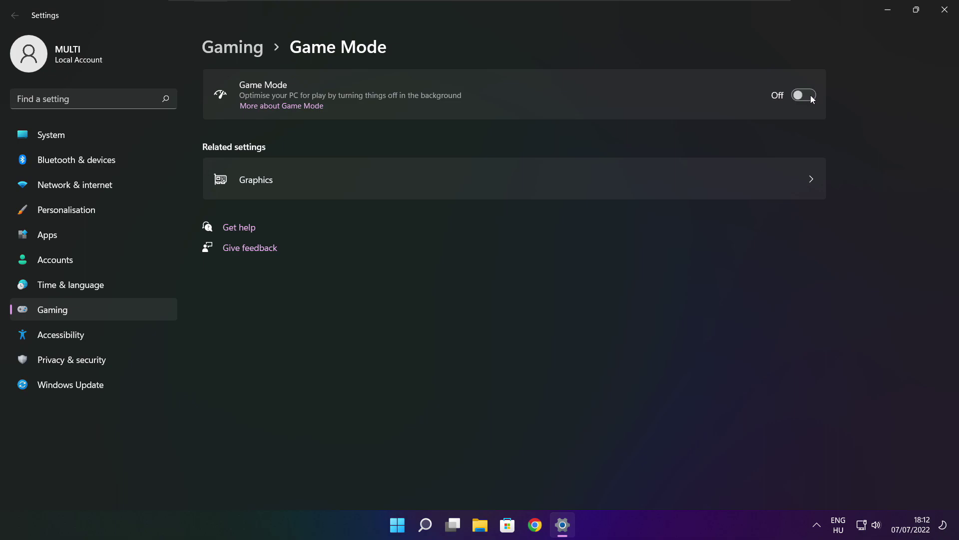
# Step: Go up to Gaming, review the Xbox Game Bar controller shortcut toggle, and close Settings
pyautogui.click(236, 49)
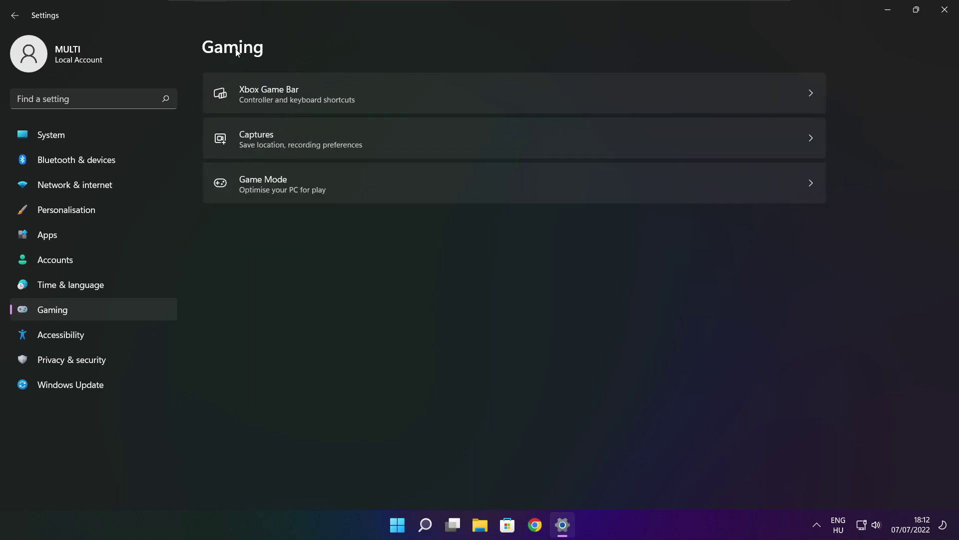
pyautogui.click(390, 102)
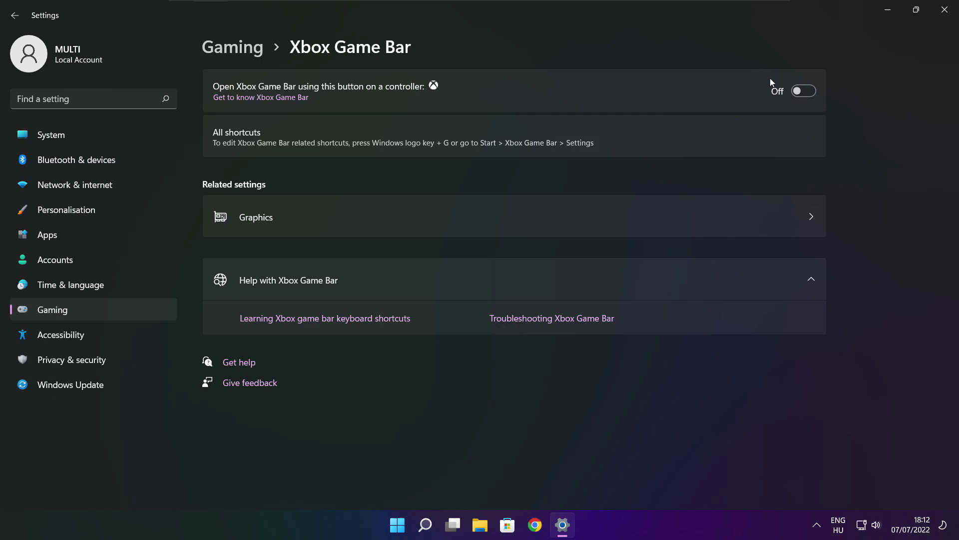
pyautogui.click(944, 10)
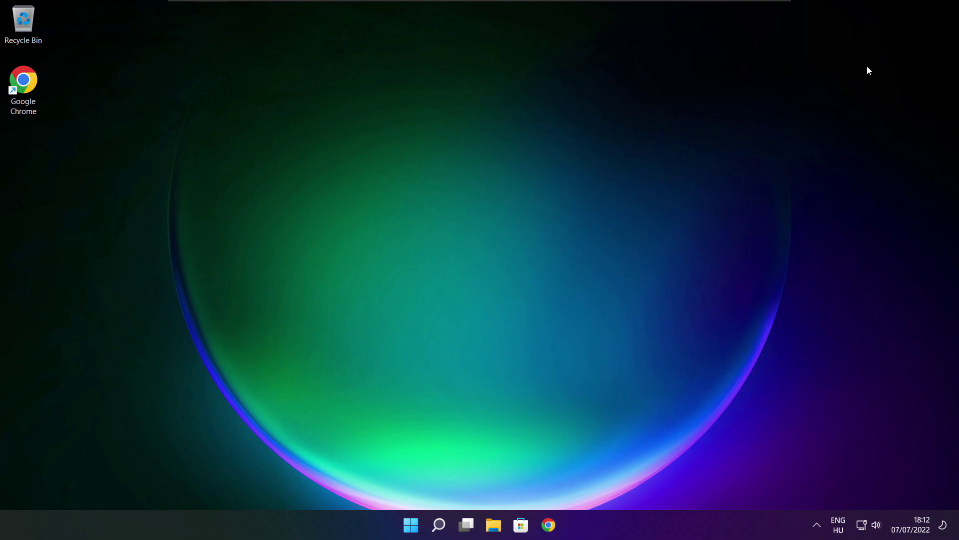
# Step: Launch Task Manager from the Start button's quick-link menu
pyautogui.rightClick(413, 528)
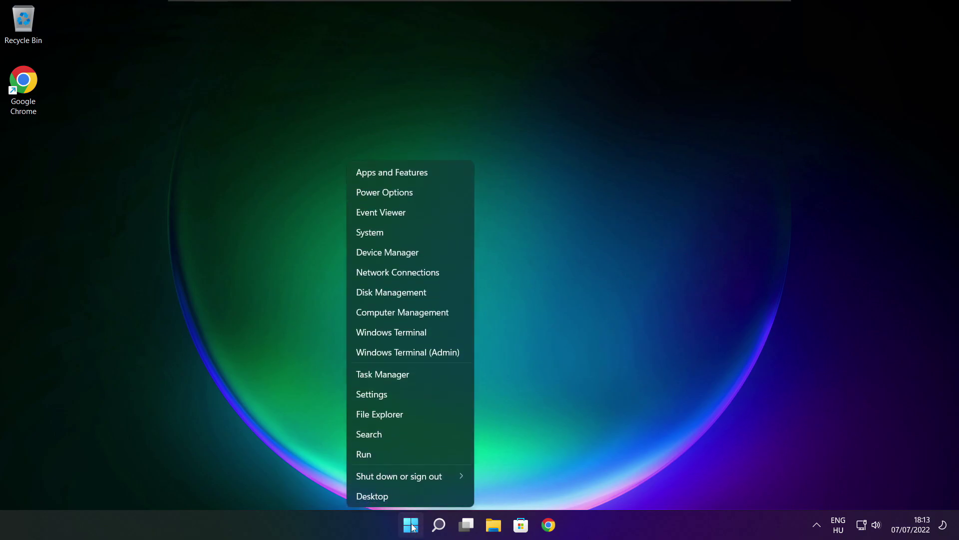
pyautogui.click(413, 374)
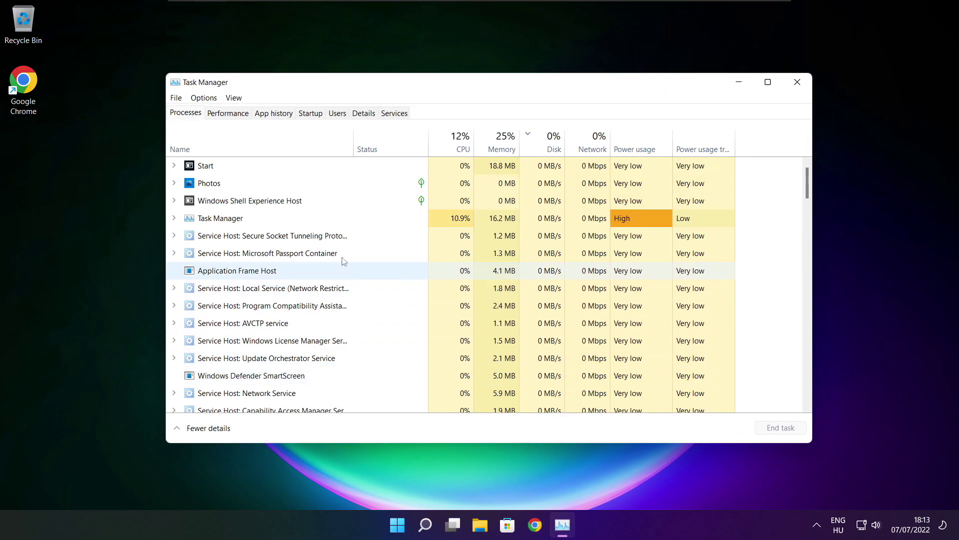
# Step: Disable Cortana, Microsoft Edge, Microsoft Teams and Terminal on the Startup tab, then close Task Manager
pyautogui.click(311, 116)
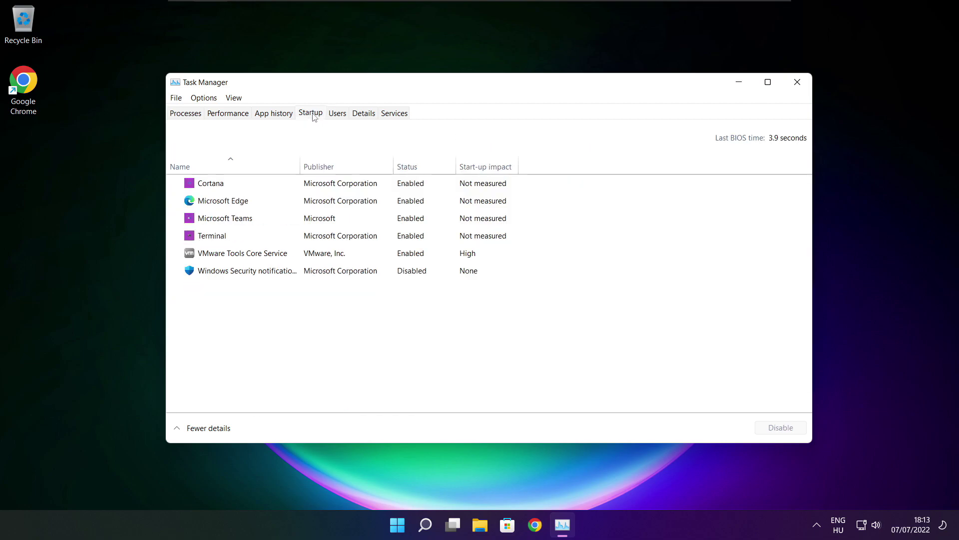
pyautogui.click(331, 188)
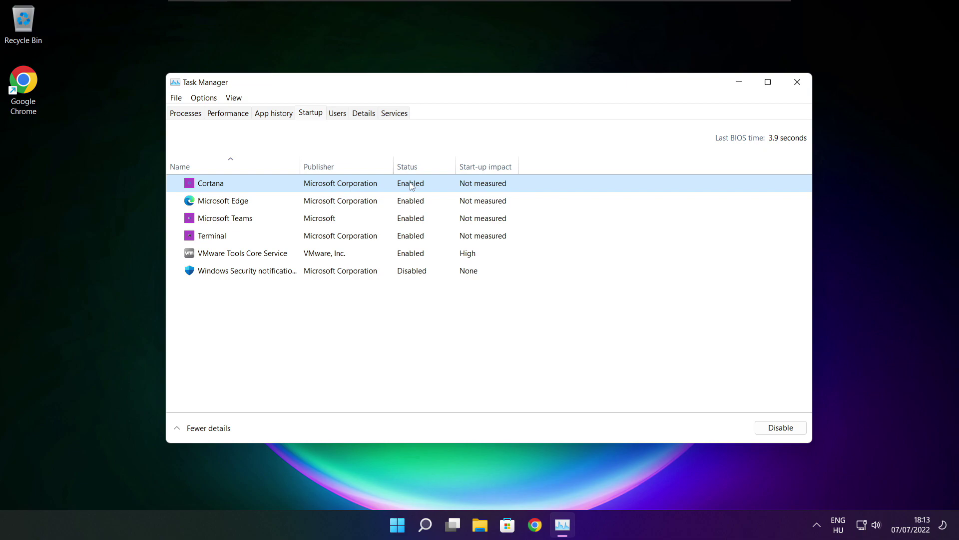
pyautogui.click(780, 431)
pyautogui.click(299, 204)
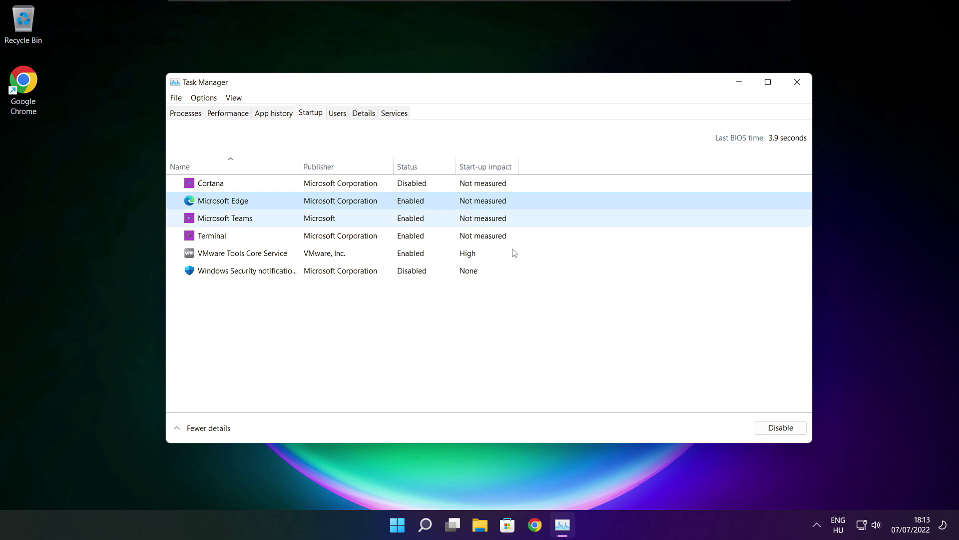
pyautogui.click(776, 429)
pyautogui.click(424, 222)
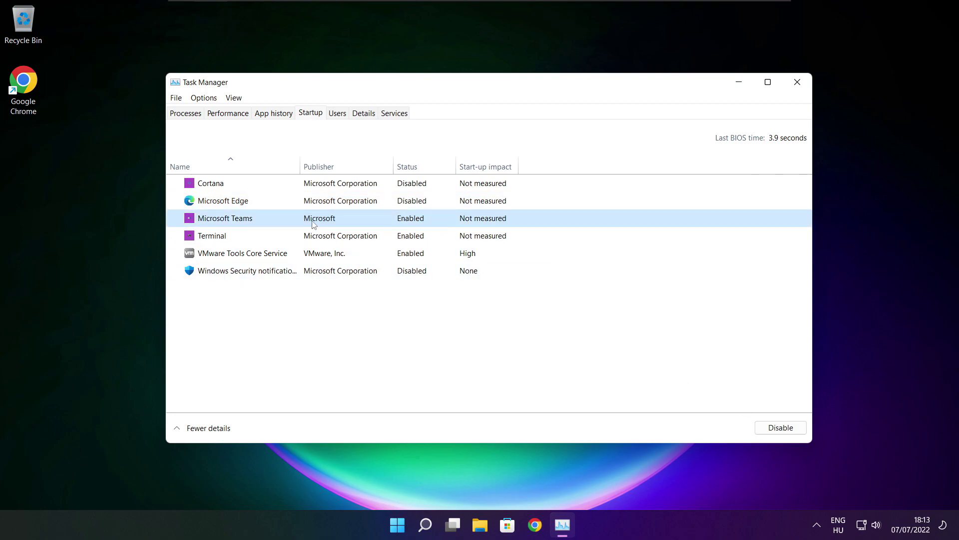
pyautogui.click(797, 431)
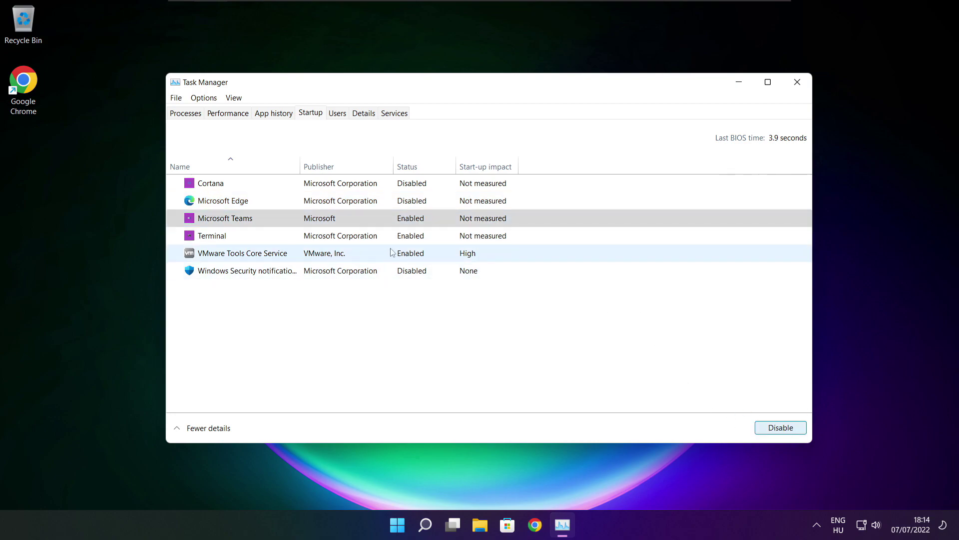
pyautogui.click(365, 241)
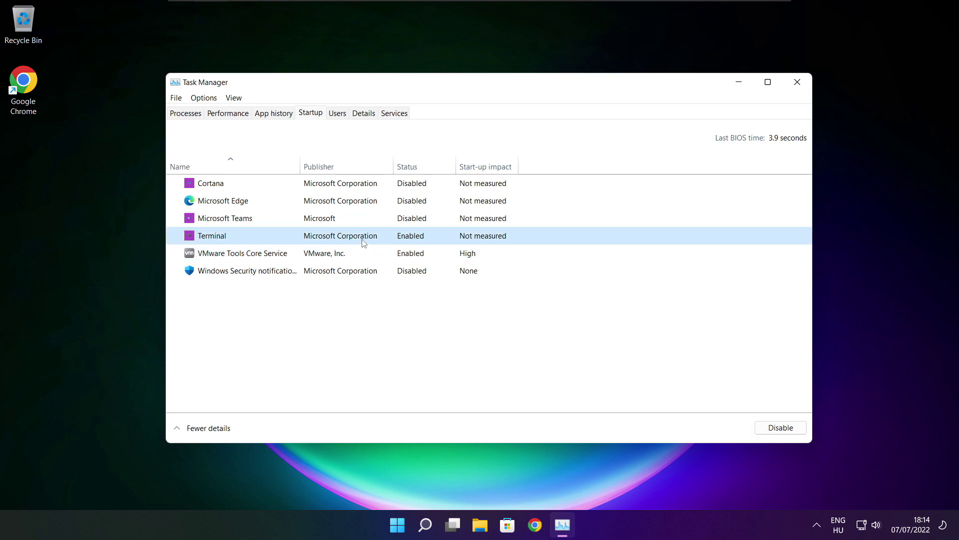
pyautogui.click(794, 432)
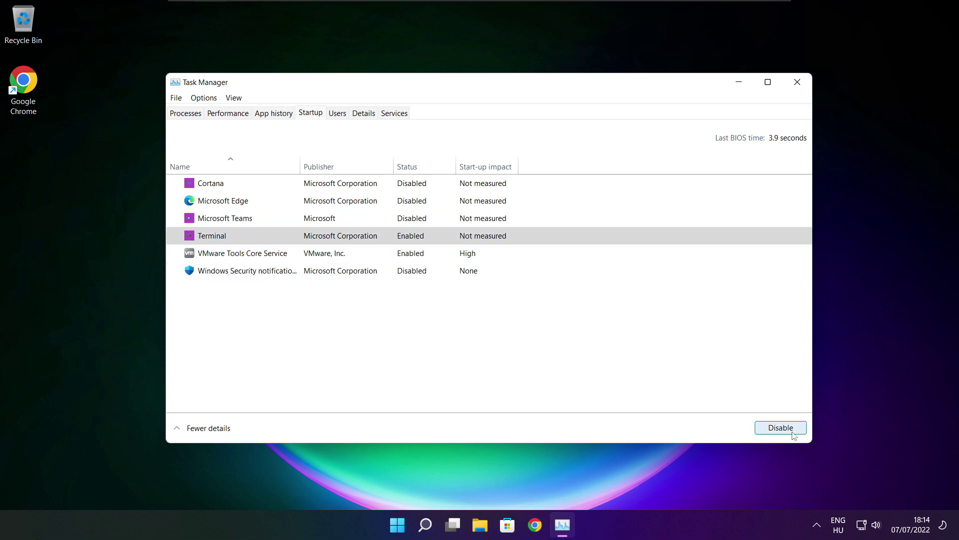
pyautogui.click(434, 237)
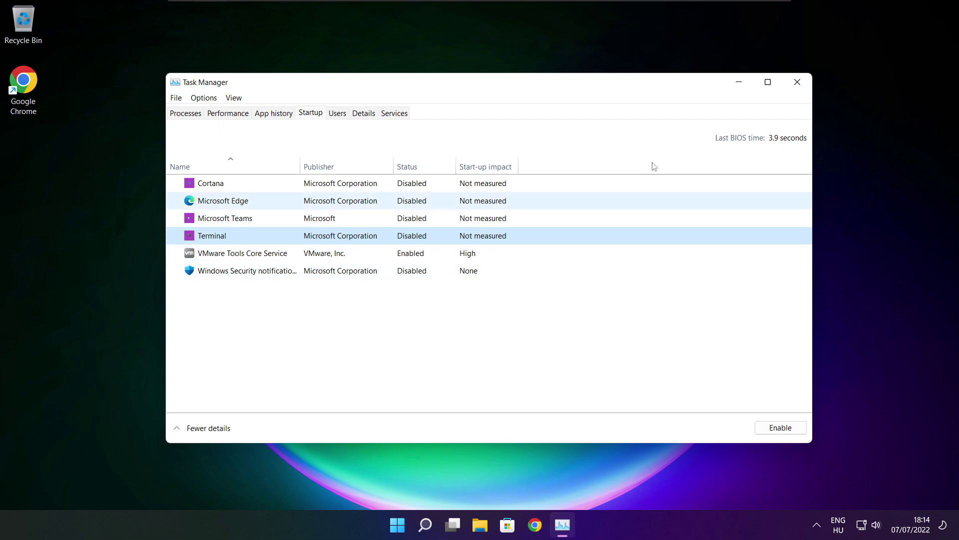
pyautogui.click(798, 82)
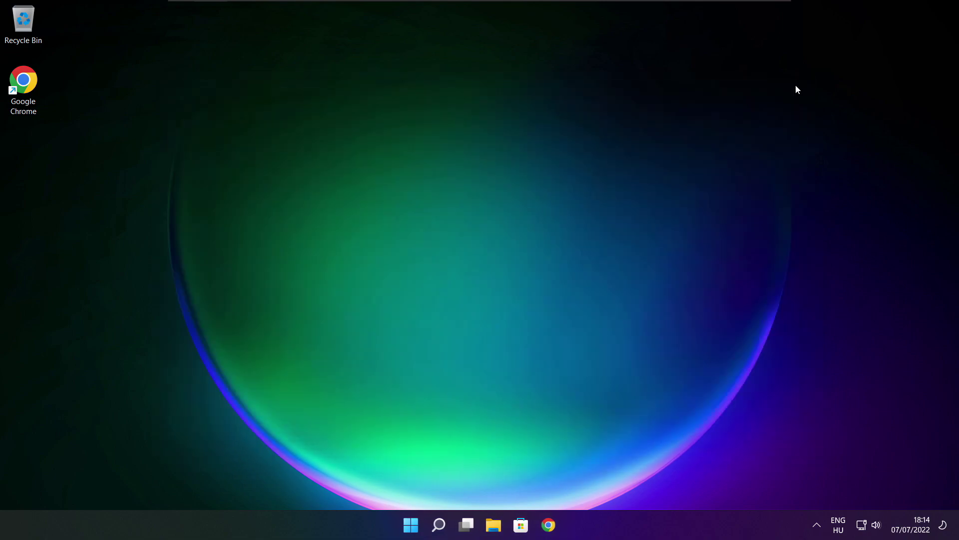
# Step: Search for "optimise" and launch Defragment and Optimise Drives
pyautogui.click(439, 527)
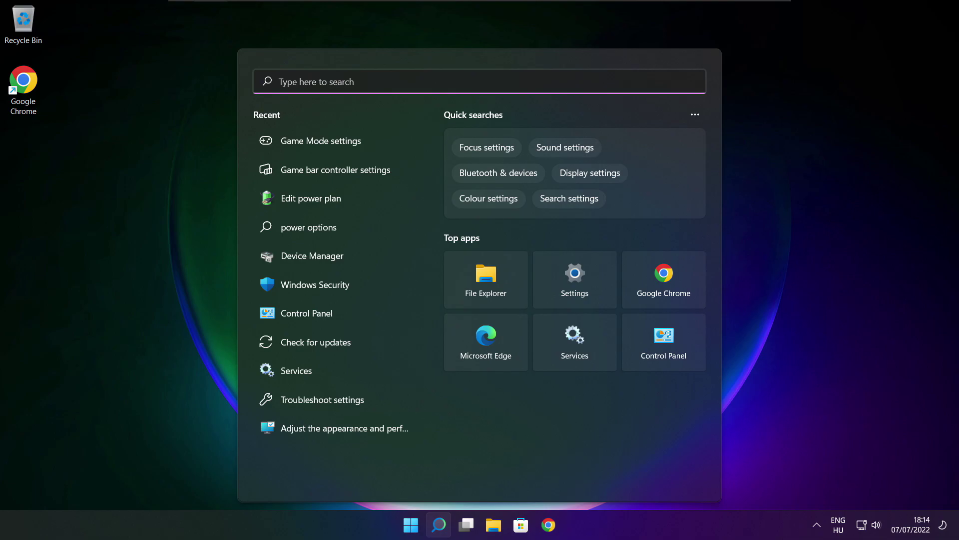
pyautogui.write('opti')
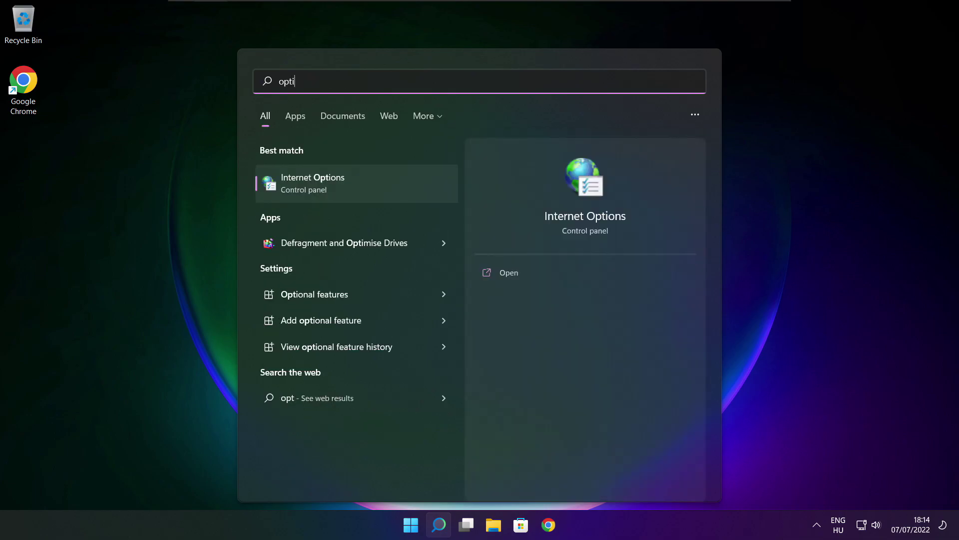
pyautogui.write('mise')
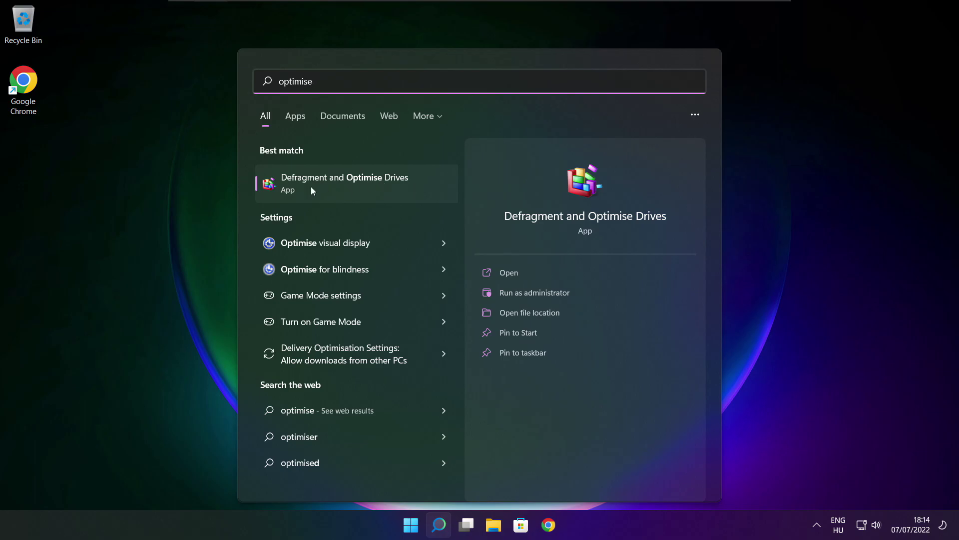
pyautogui.click(368, 182)
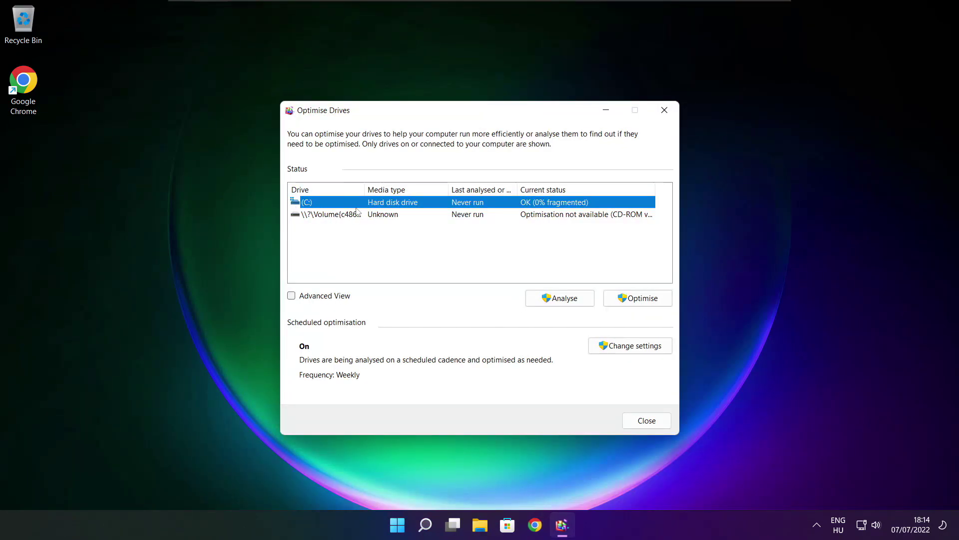
# Step: Analyse drive C: (9% fragmented), start optimising it, and close the window with Alt+F4
pyautogui.click(555, 299)
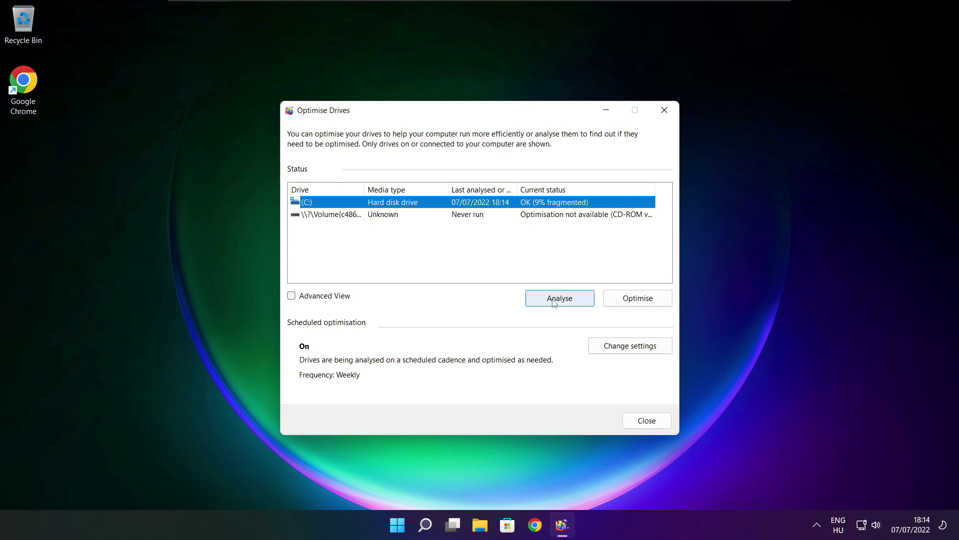
pyautogui.click(643, 300)
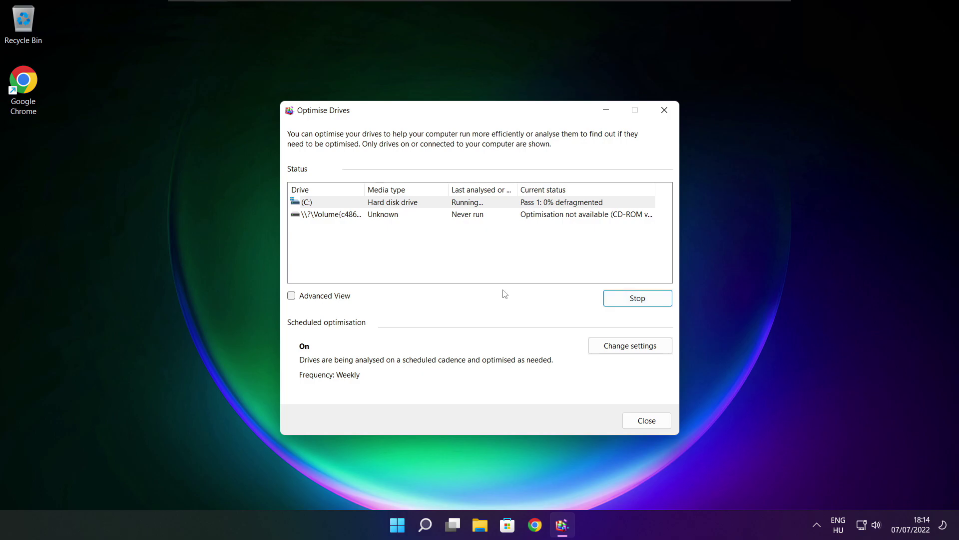
pyautogui.hotkey('alt', 'F4')
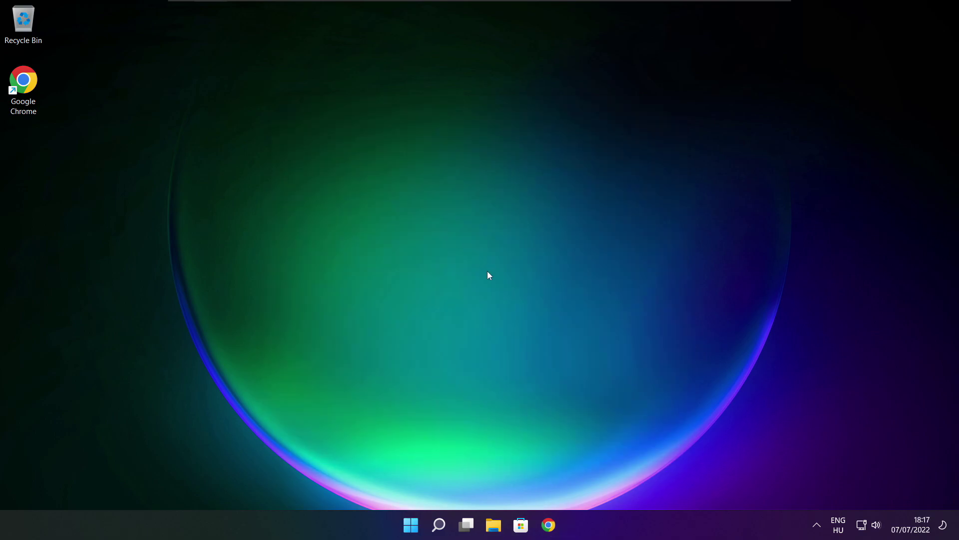
# Step: Run a Windows Update check from Settings, confirm the system is up to date, then close Settings
pyautogui.click(438, 519)
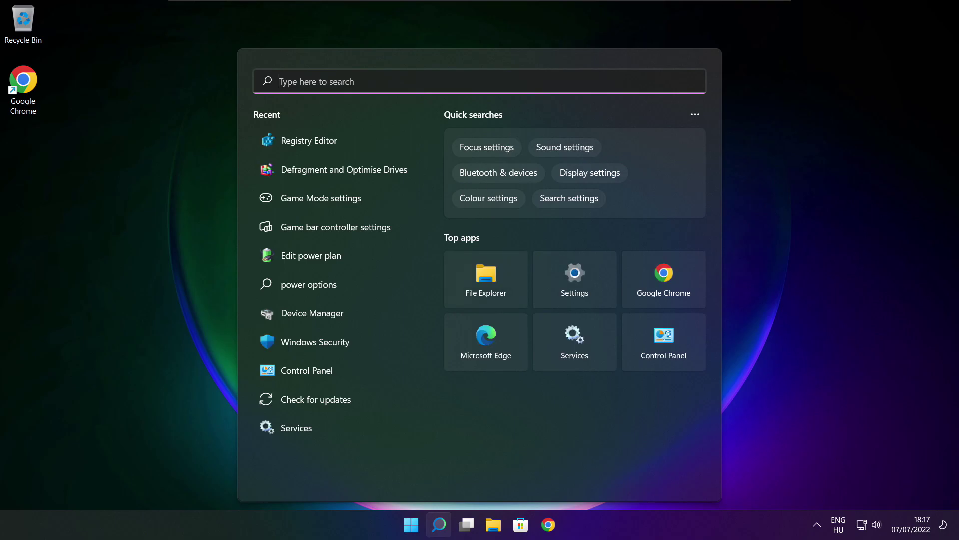
pyautogui.write('updates')
pyautogui.click(349, 189)
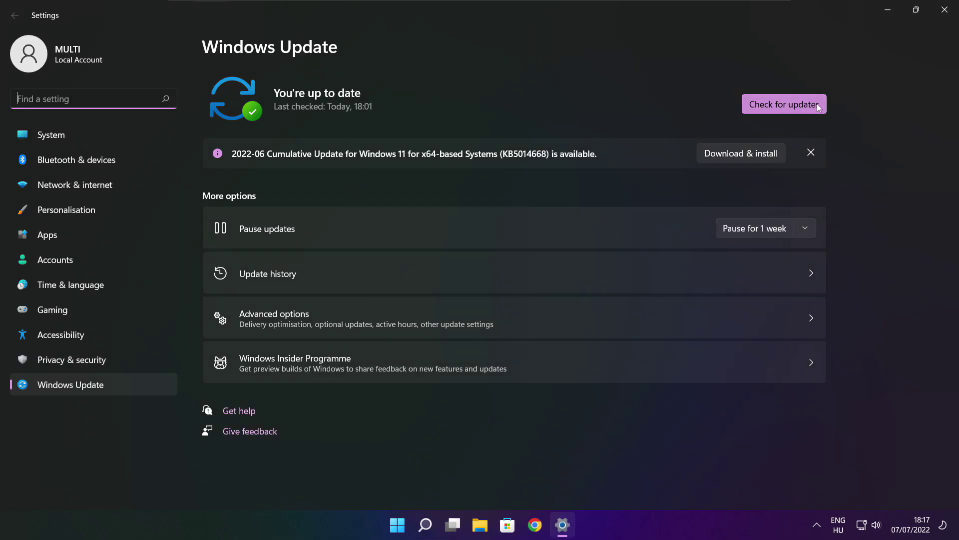
pyautogui.click(784, 104)
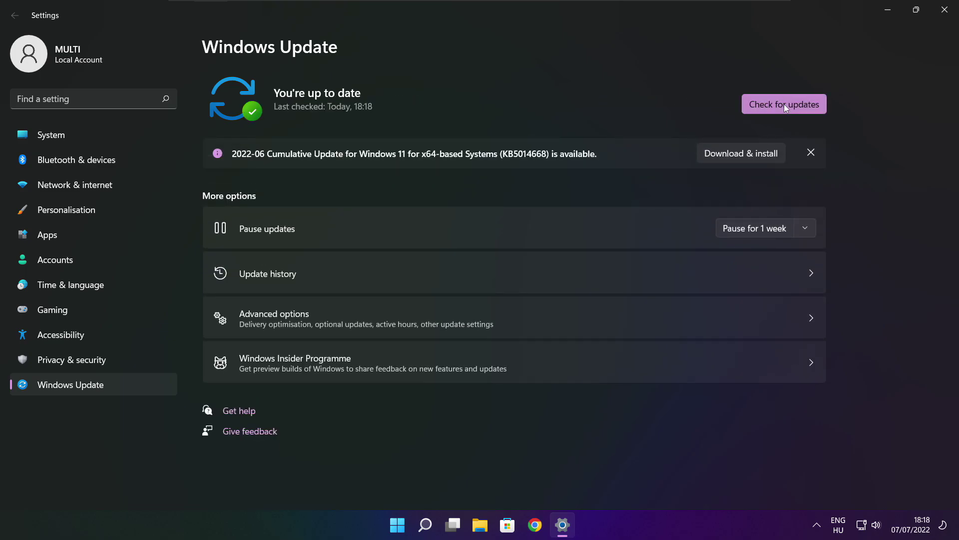
pyautogui.click(944, 16)
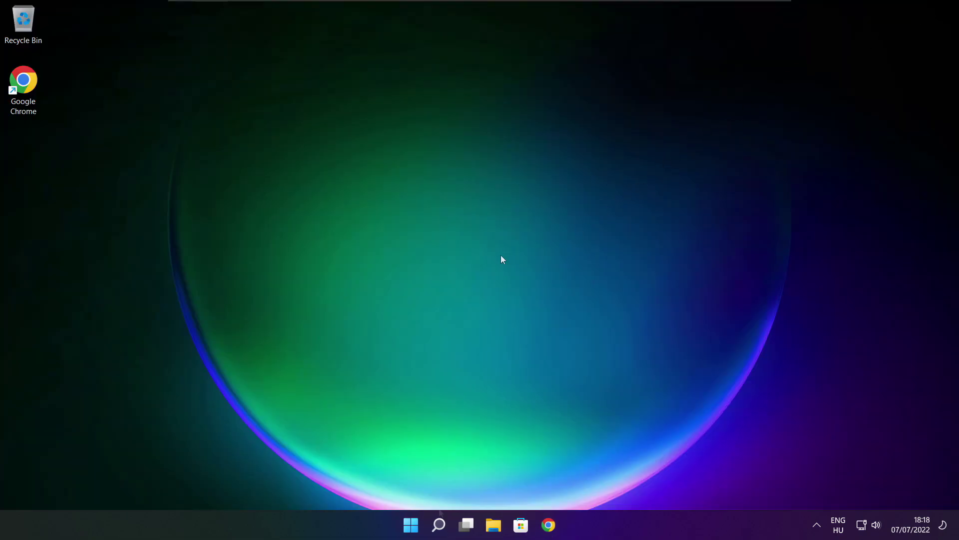
# Step: Bring up Windows Search to look for the Registry Editor
pyautogui.click(439, 525)
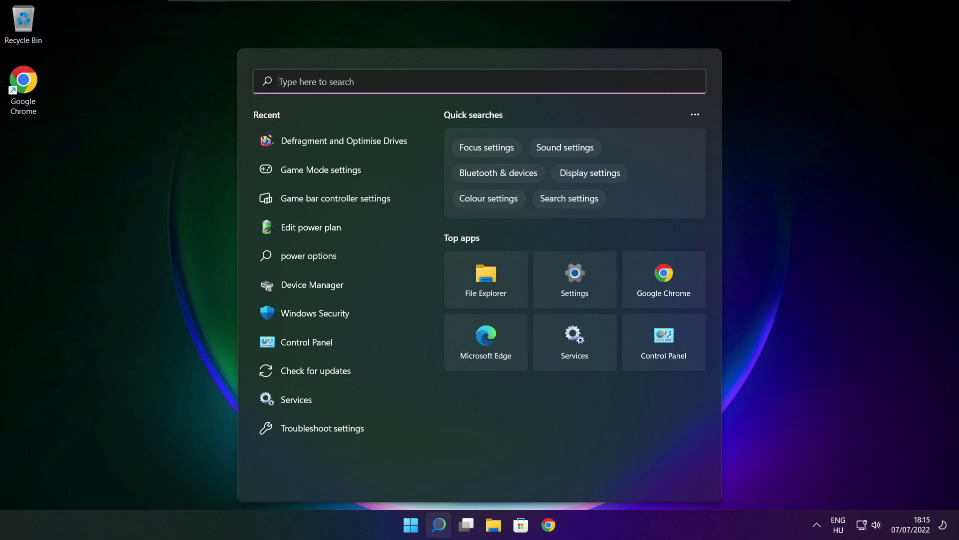
pyautogui.write('regedit')
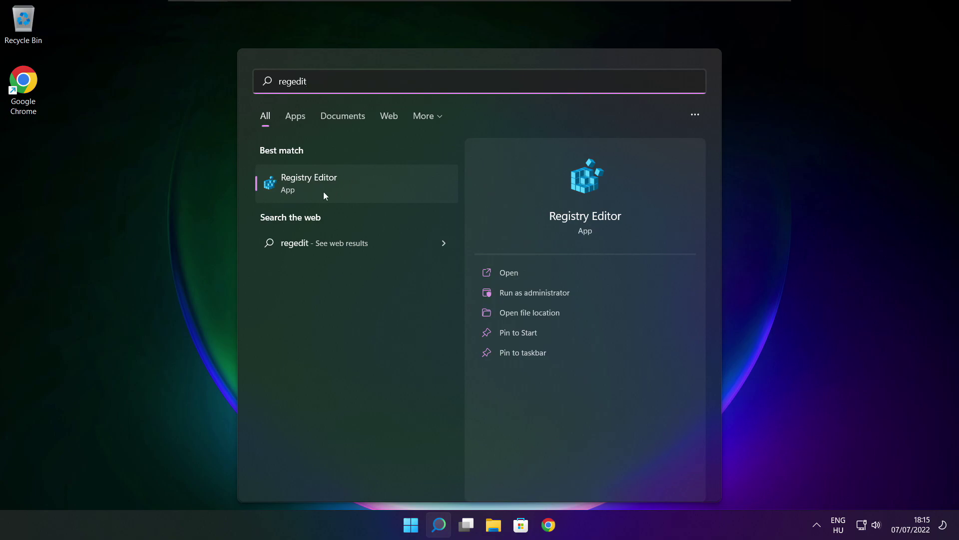
# Step: Launch Registry Editor and navigate to HKEY_CURRENT_USER\System\GameConfigStore
pyautogui.click(365, 180)
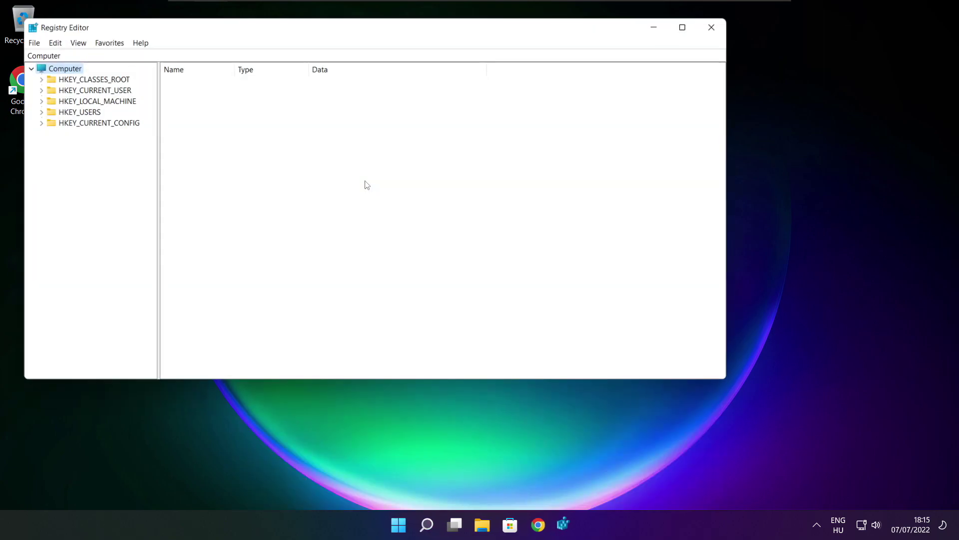
pyautogui.moveTo(288, 25); pyautogui.dragTo(387, 99)
pyautogui.click(154, 164)
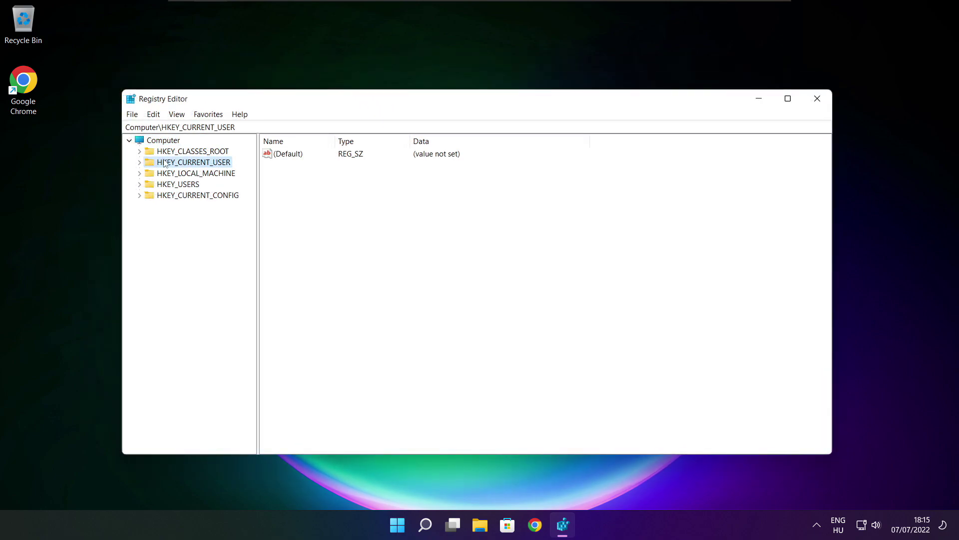
pyautogui.click(139, 163)
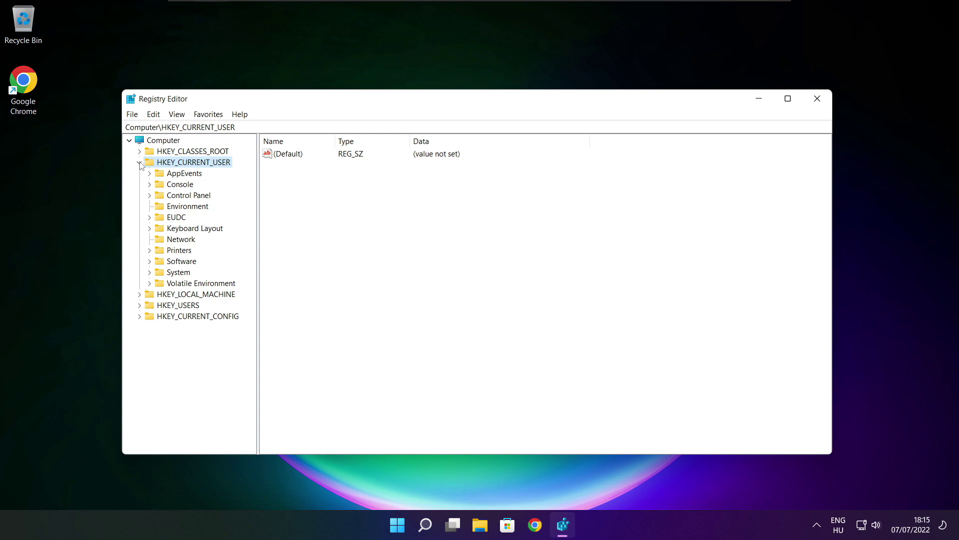
pyautogui.click(166, 274)
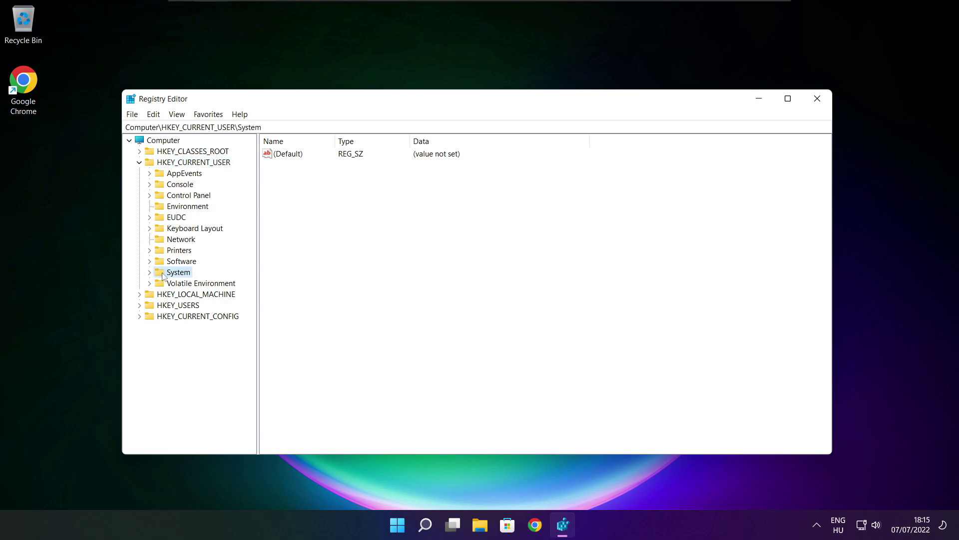
pyautogui.click(149, 273)
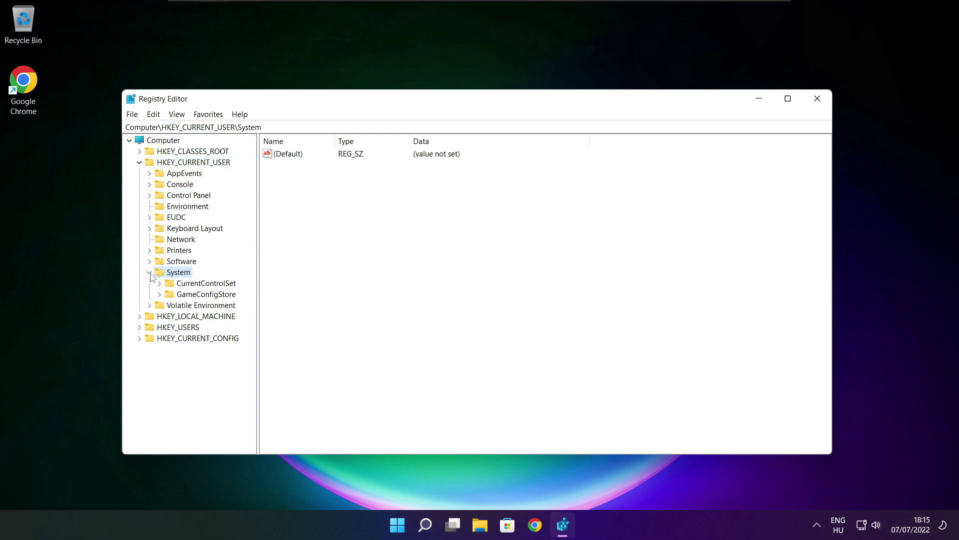
pyautogui.click(168, 296)
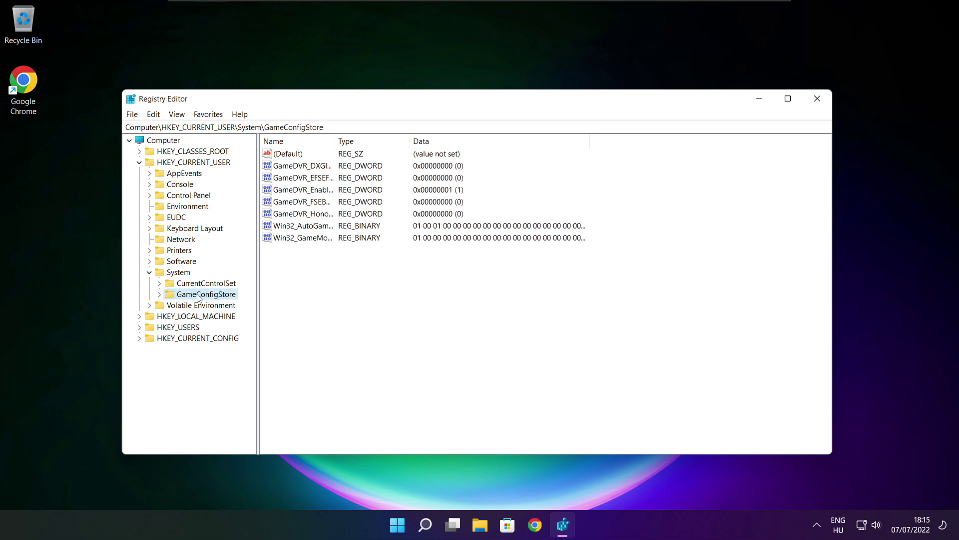
pyautogui.moveTo(335, 138); pyautogui.dragTo(421, 138)
# Step: Set GameDVR_Enabled to 0 and collapse the HKEY_CURRENT_USER branch
pyautogui.click(298, 193)
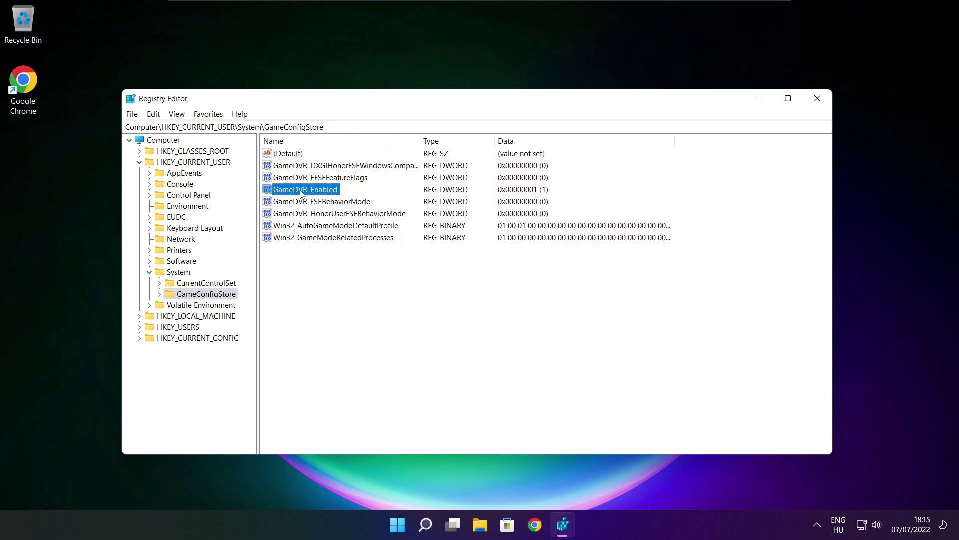
pyautogui.doubleClick(302, 194)
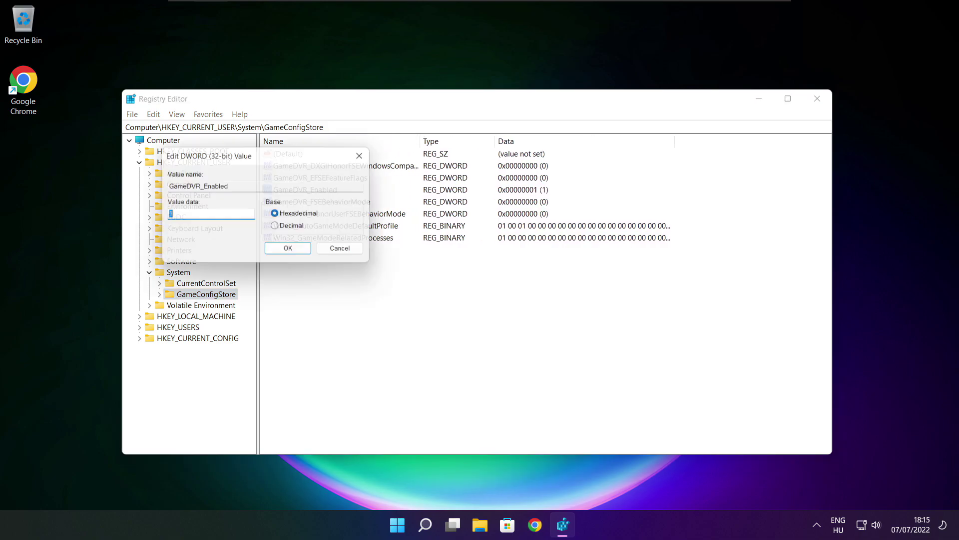
pyautogui.moveTo(281, 159); pyautogui.dragTo(503, 198)
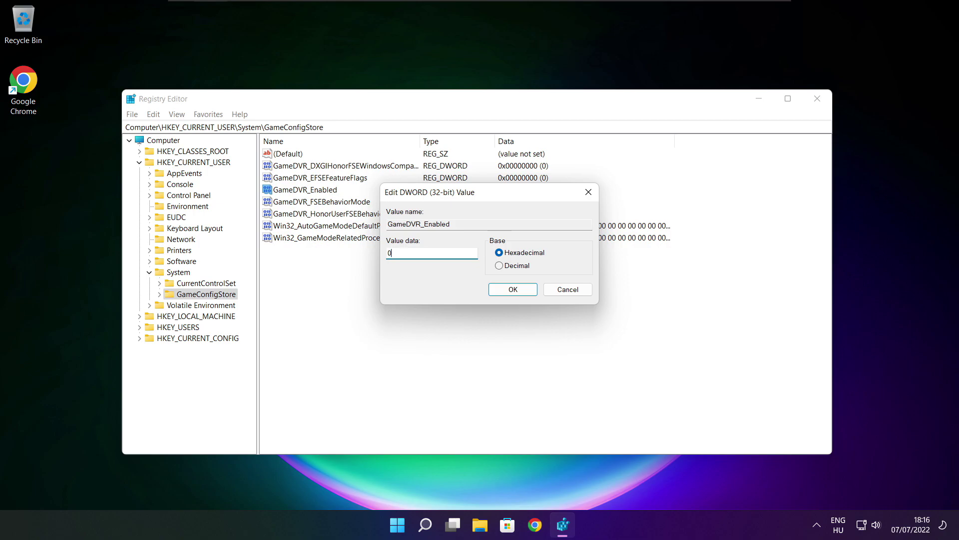
pyautogui.click(514, 293)
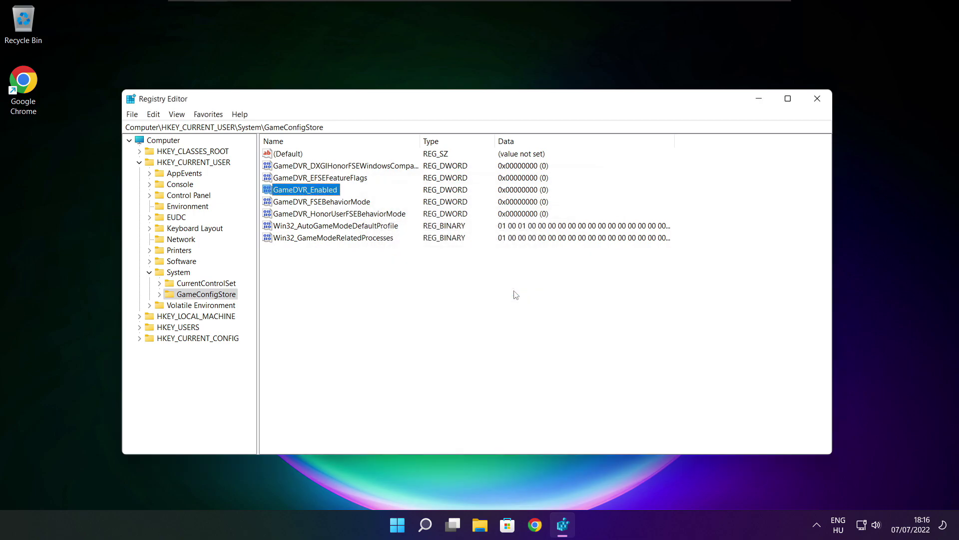
pyautogui.click(140, 163)
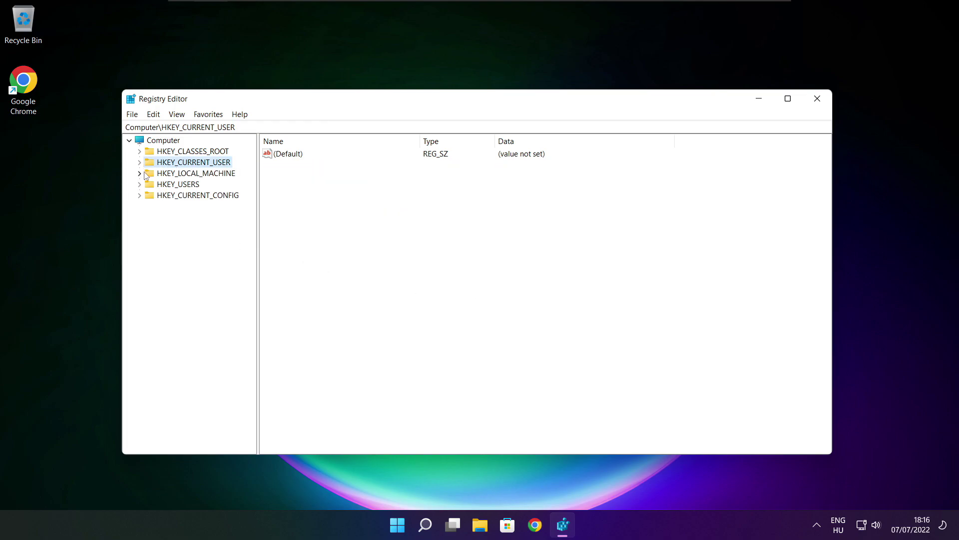
# Step: Navigate to HKEY_LOCAL_MACHINE\SOFTWARE\Microsoft\PolicyManager in the registry tree
pyautogui.click(148, 175)
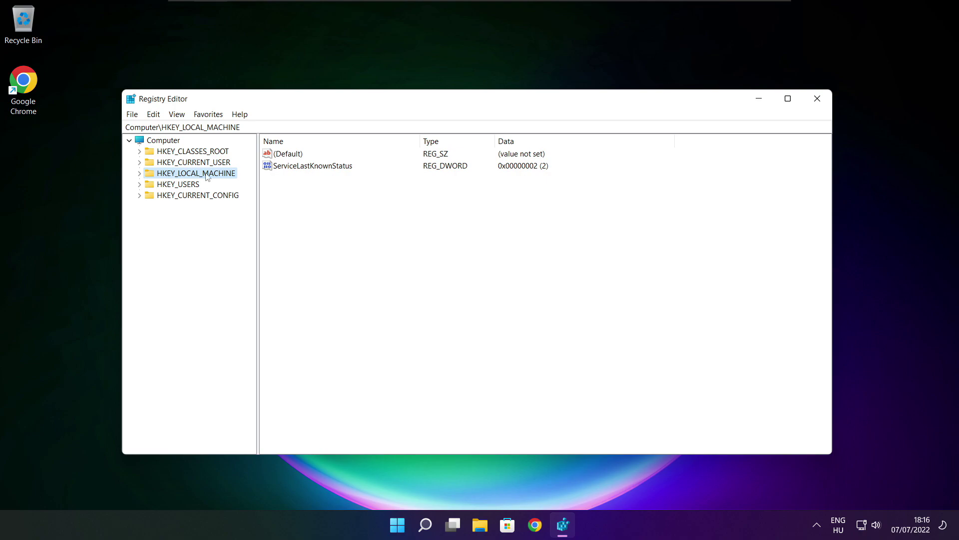
pyautogui.click(140, 174)
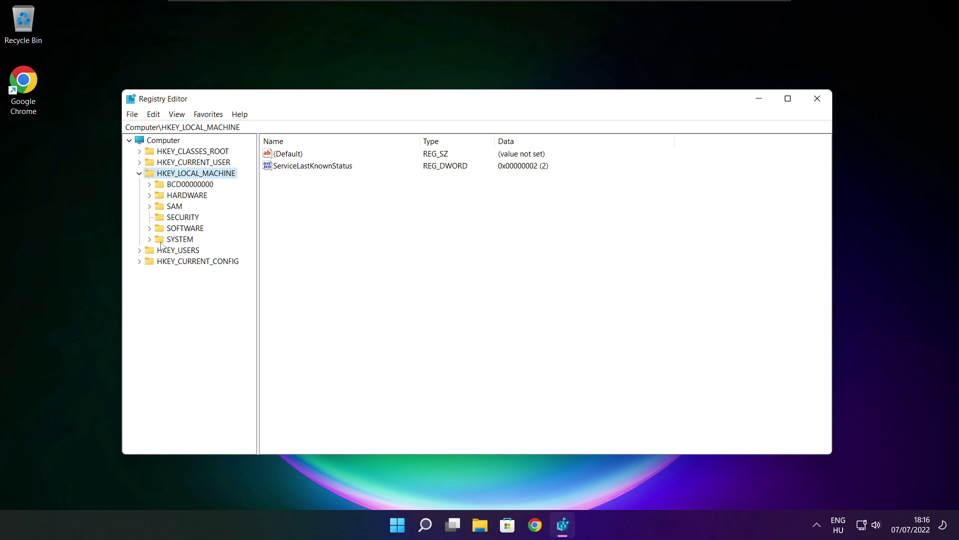
pyautogui.click(174, 228)
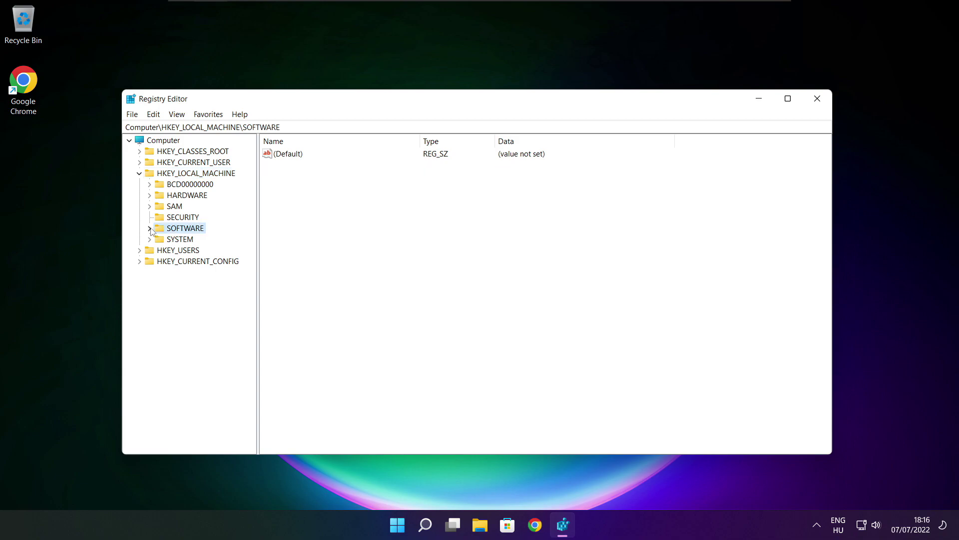
pyautogui.click(150, 228)
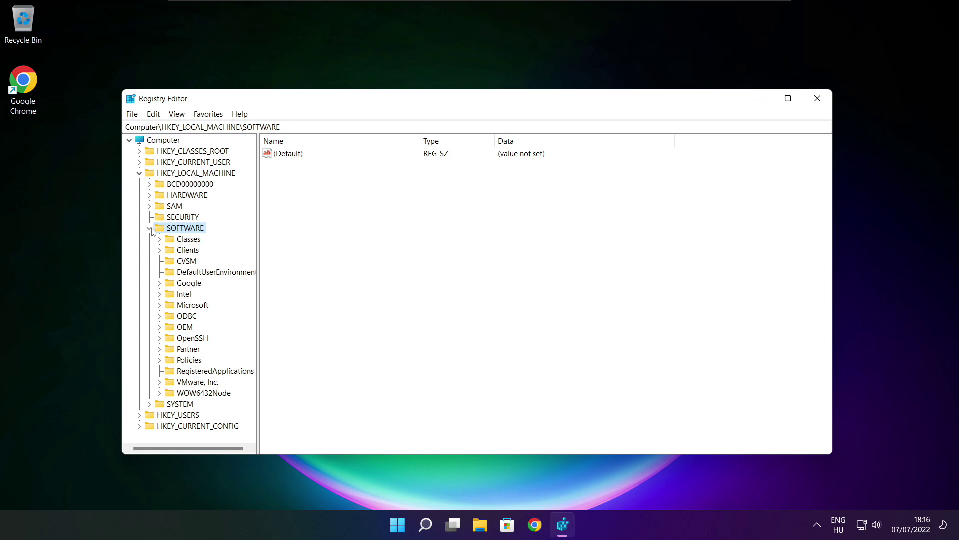
pyautogui.click(186, 307)
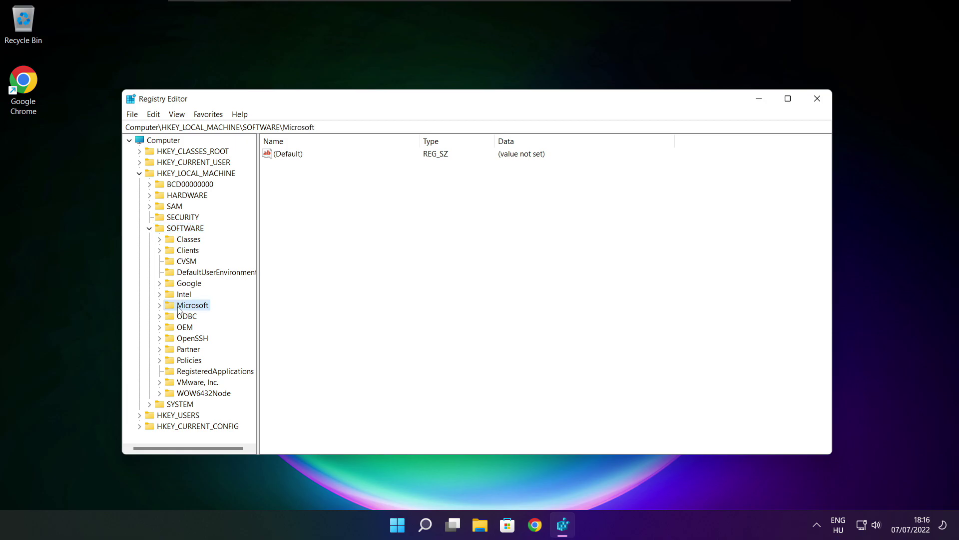
pyautogui.click(159, 307)
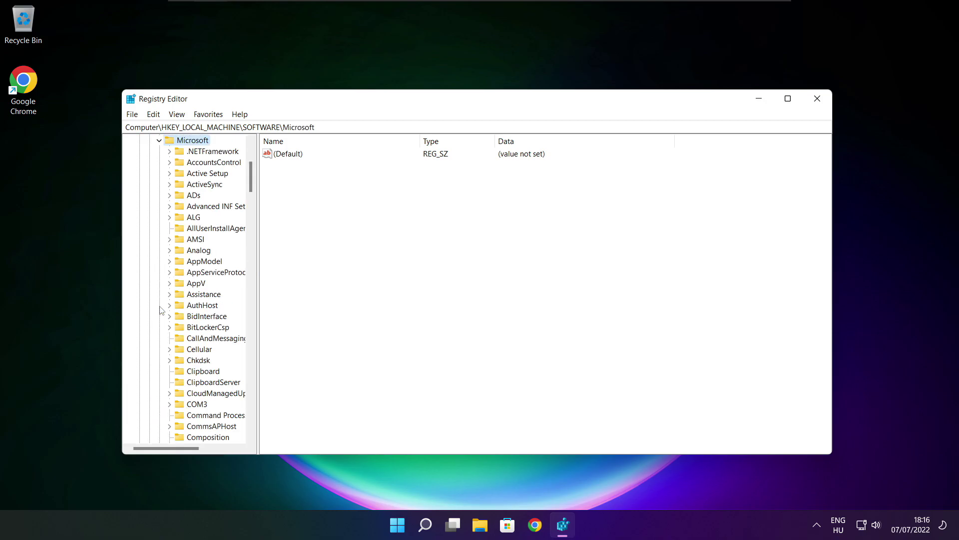
pyautogui.scroll(-1, 185, 307)
pyautogui.scroll(-5, 197, 299)
pyautogui.scroll(-10, 197, 299)
pyautogui.scroll(-6, 197, 298)
pyautogui.scroll(-6, 197, 299)
pyautogui.scroll(-5, 196, 298)
pyautogui.scroll(-5, 197, 299)
pyautogui.scroll(-6, 196, 299)
pyautogui.scroll(-1, 197, 299)
pyautogui.scroll(1, 197, 299)
pyautogui.click(190, 287)
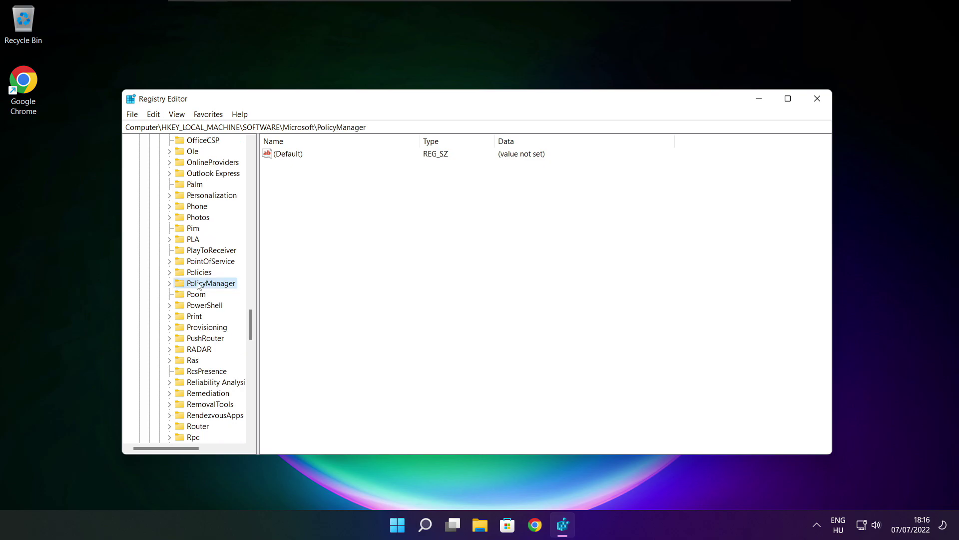
pyautogui.click(168, 283)
# Step: Continue down default\ApplicationManagement to show the AllowGameDVR key's values
pyautogui.click(210, 311)
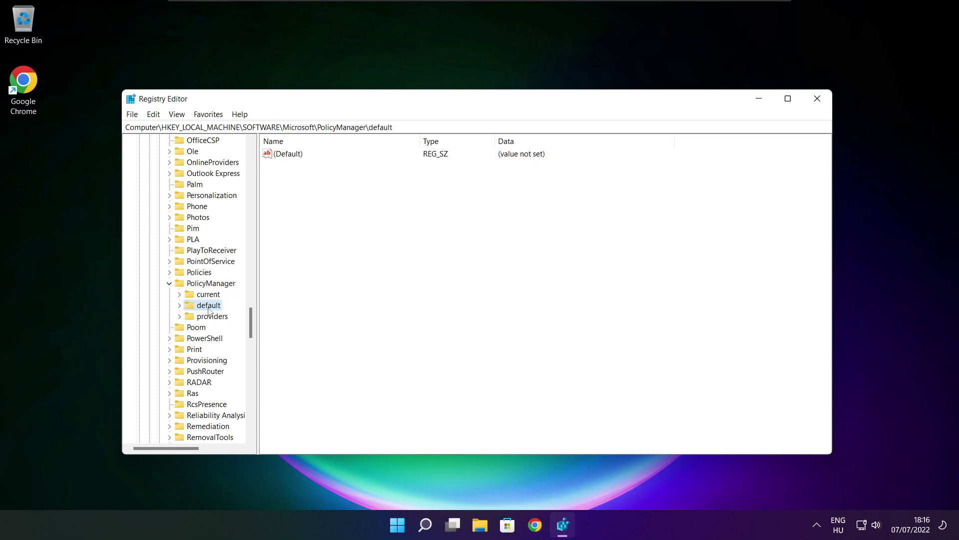
pyautogui.click(180, 306)
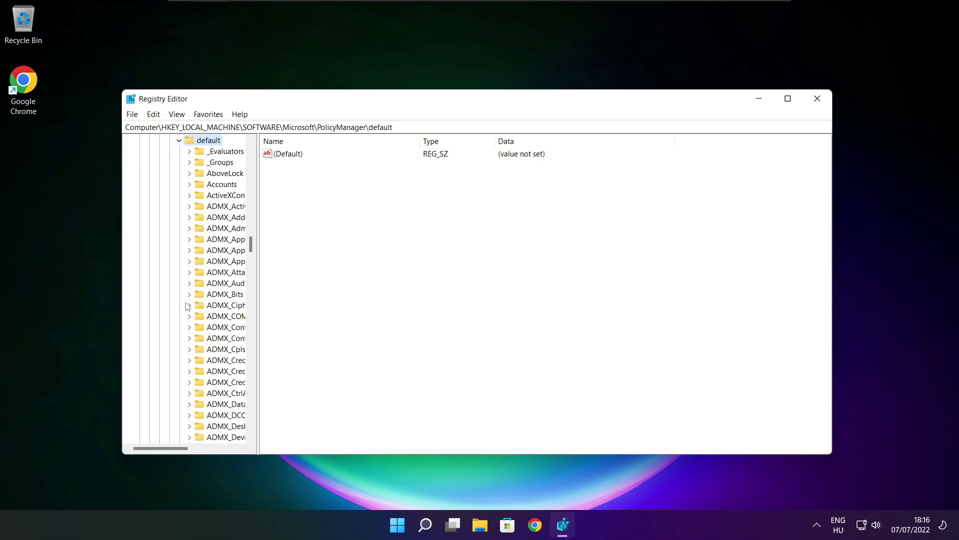
pyautogui.scroll(-1, 222, 220)
pyautogui.scroll(-7, 222, 222)
pyautogui.scroll(-5, 221, 218)
pyautogui.scroll(-5, 223, 219)
pyautogui.scroll(-5, 222, 220)
pyautogui.scroll(-5, 222, 219)
pyautogui.scroll(-3, 223, 218)
pyautogui.moveTo(257, 217); pyautogui.dragTo(317, 217)
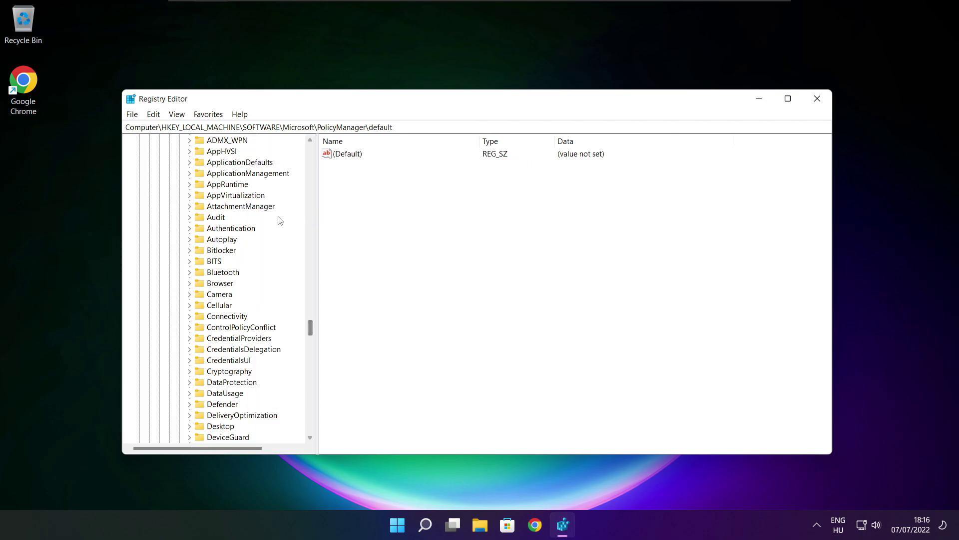
pyautogui.scroll(1, 277, 220)
pyautogui.click(234, 206)
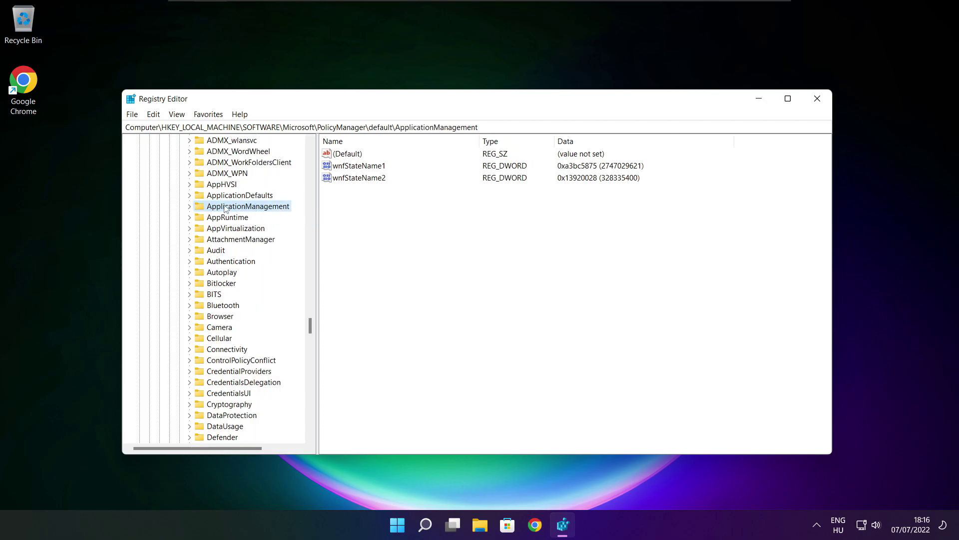
pyautogui.click(189, 207)
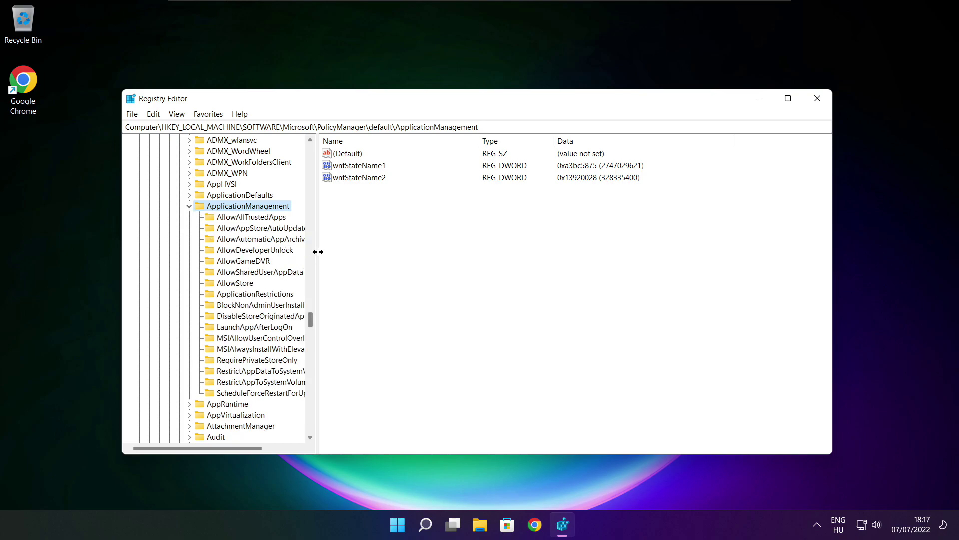
pyautogui.moveTo(316, 251); pyautogui.dragTo(328, 251)
pyautogui.click(244, 263)
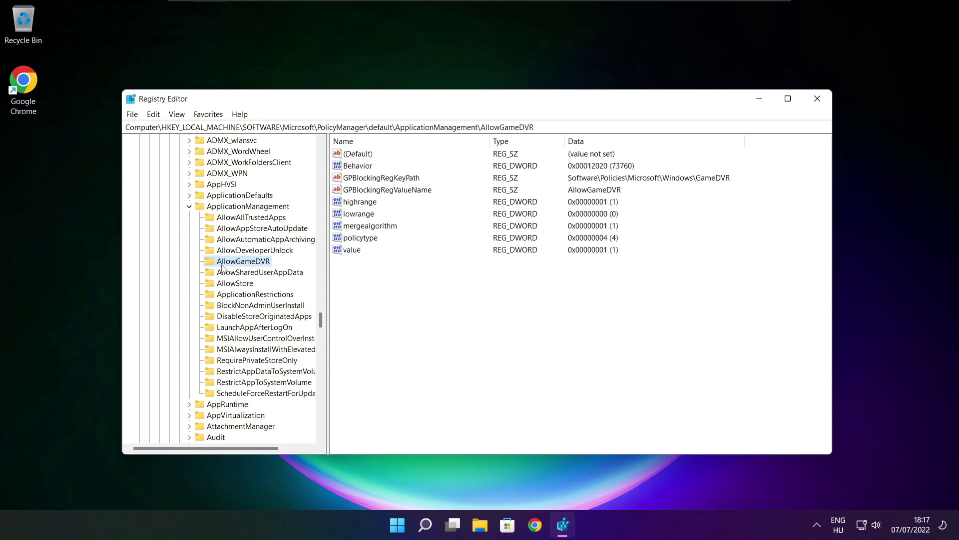
# Step: Set the AllowGameDVR entry named value to 0
pyautogui.click(353, 255)
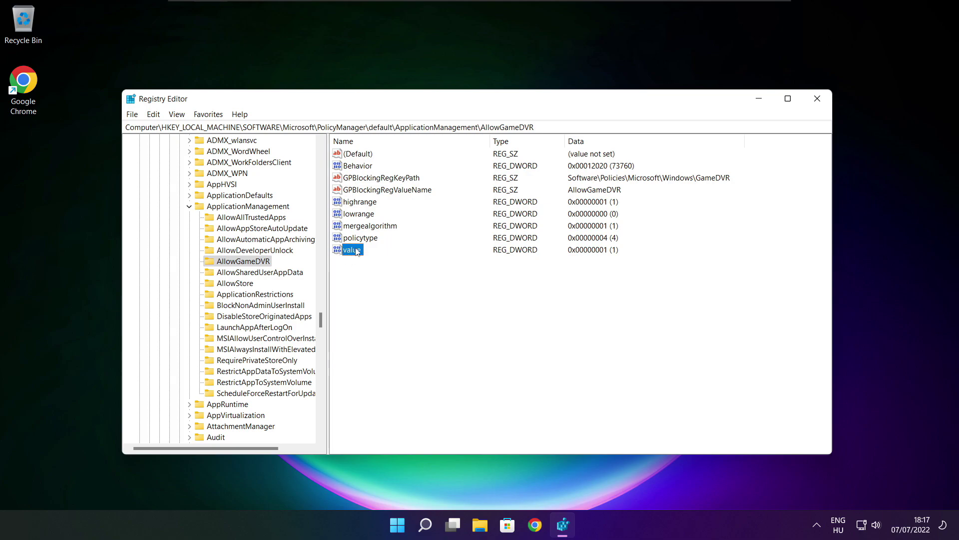
pyautogui.doubleClick(356, 250)
pyautogui.moveTo(264, 130)
pyautogui.mouseDown()
pyautogui.moveTo(367, 186)
pyautogui.moveTo(485, 200)
pyautogui.mouseUp()
pyautogui.write('0')
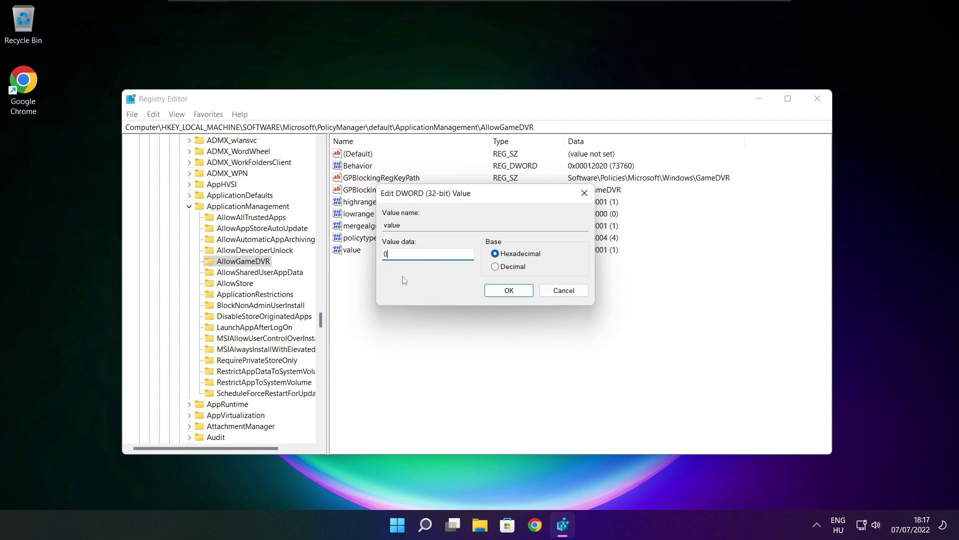
pyautogui.click(508, 291)
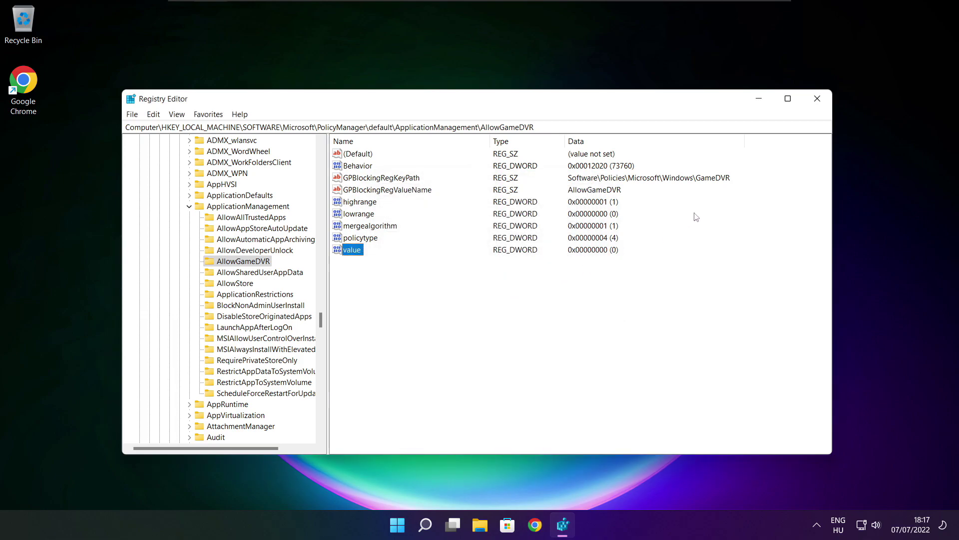
# Step: Close Registry Editor and download dxwebsetup.exe from Microsoft's DirectX End-User Runtime page in Chrome
pyautogui.click(818, 102)
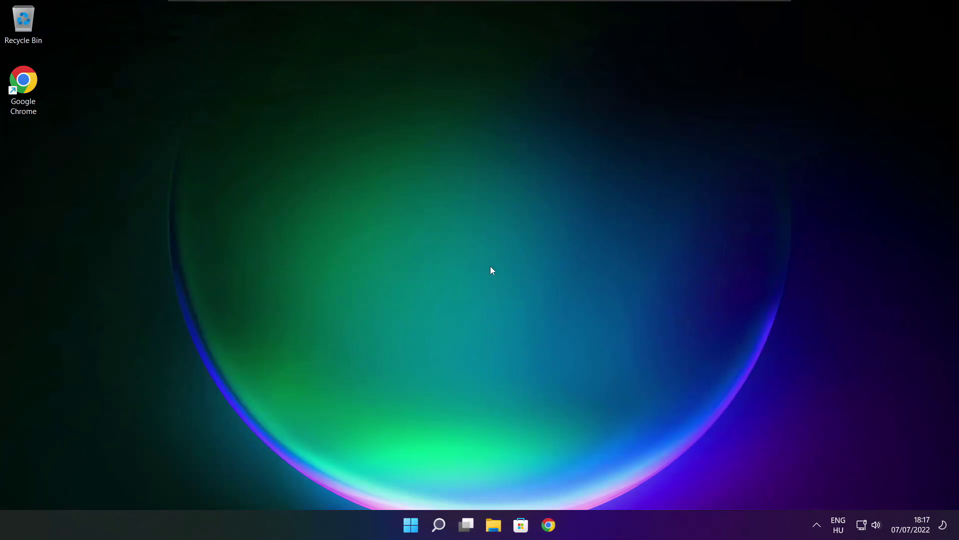
pyautogui.click(551, 527)
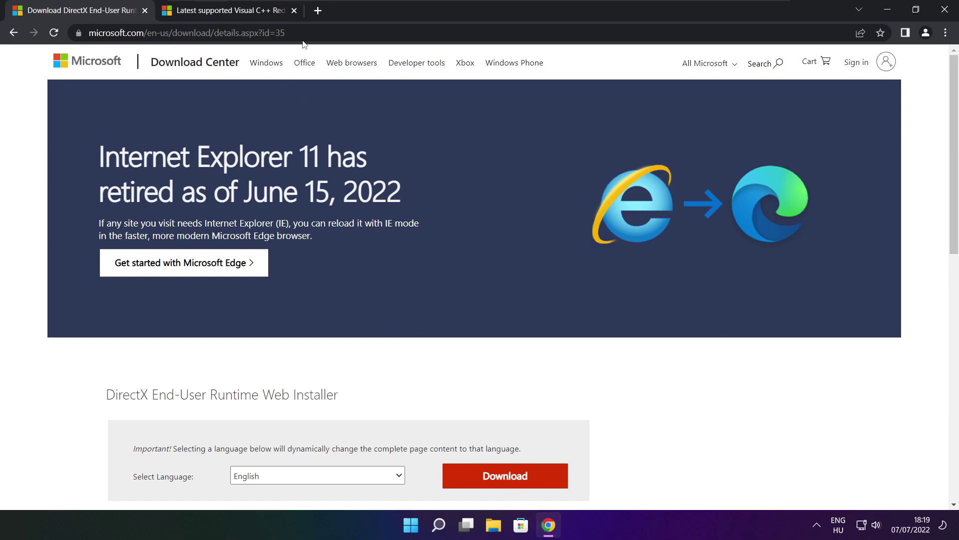
pyautogui.click(286, 33)
pyautogui.moveTo(285, 33)
pyautogui.mouseDown()
pyautogui.moveTo(89, 33)
pyautogui.moveTo(287, 33)
pyautogui.mouseUp()
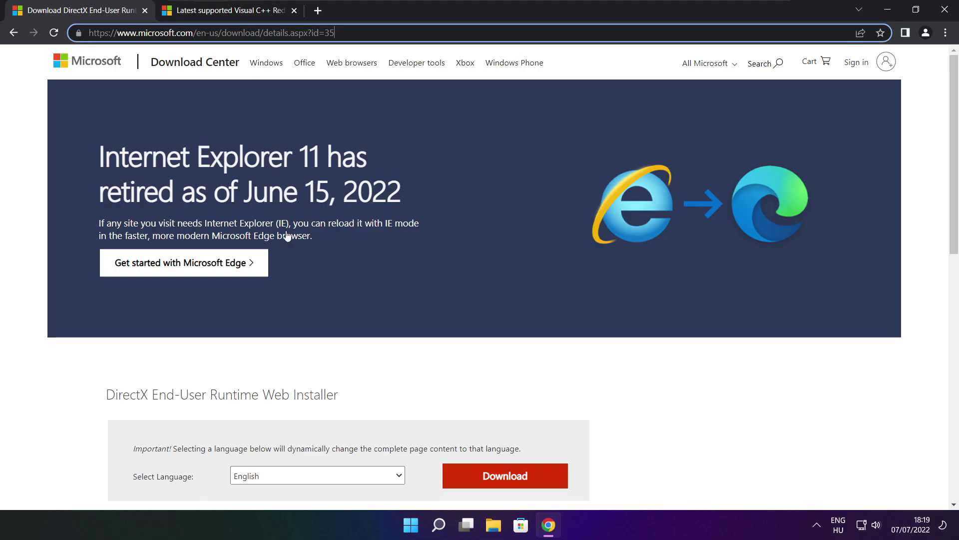
pyautogui.click(345, 360)
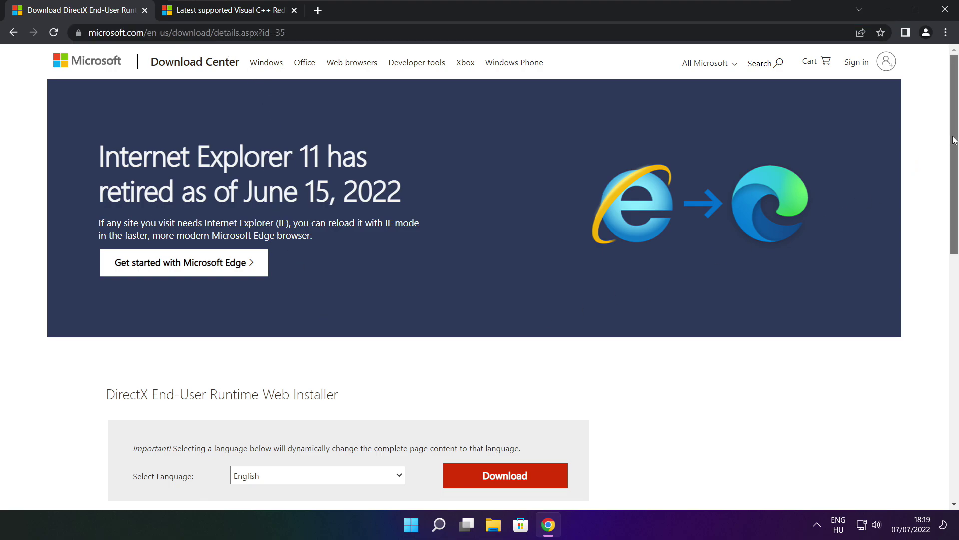
pyautogui.scroll(-2, 353, 212)
pyautogui.scroll(-1, 353, 212)
pyautogui.moveTo(353, 212)
pyautogui.mouseDown()
pyautogui.moveTo(135, 210)
pyautogui.moveTo(409, 213)
pyautogui.mouseUp()
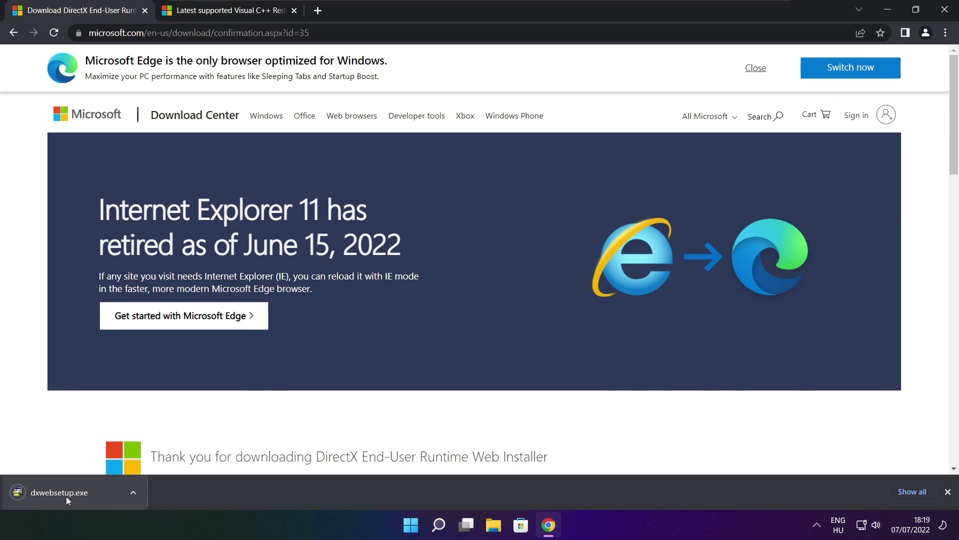
# Step: Start the DirectX web installer and accept its licence agreement
pyautogui.click(90, 493)
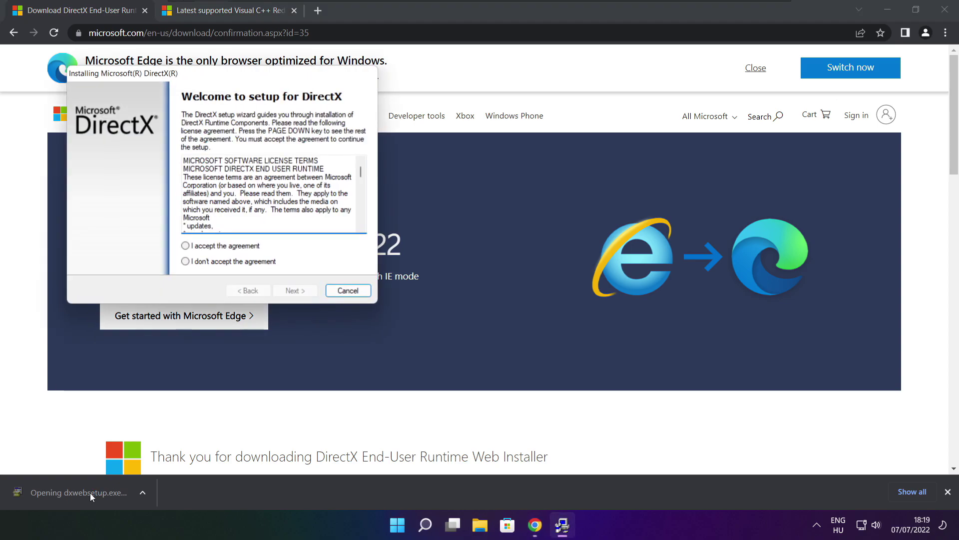
pyautogui.moveTo(226, 66)
pyautogui.mouseDown()
pyautogui.moveTo(410, 142)
pyautogui.moveTo(457, 144)
pyautogui.mouseUp()
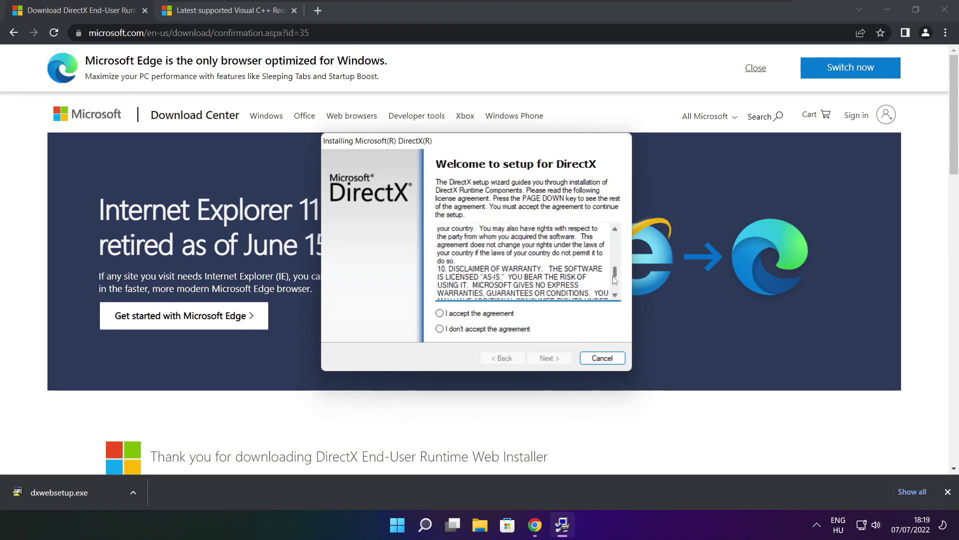
pyautogui.moveTo(615, 242); pyautogui.dragTo(616, 294)
pyautogui.click(456, 315)
pyautogui.click(554, 361)
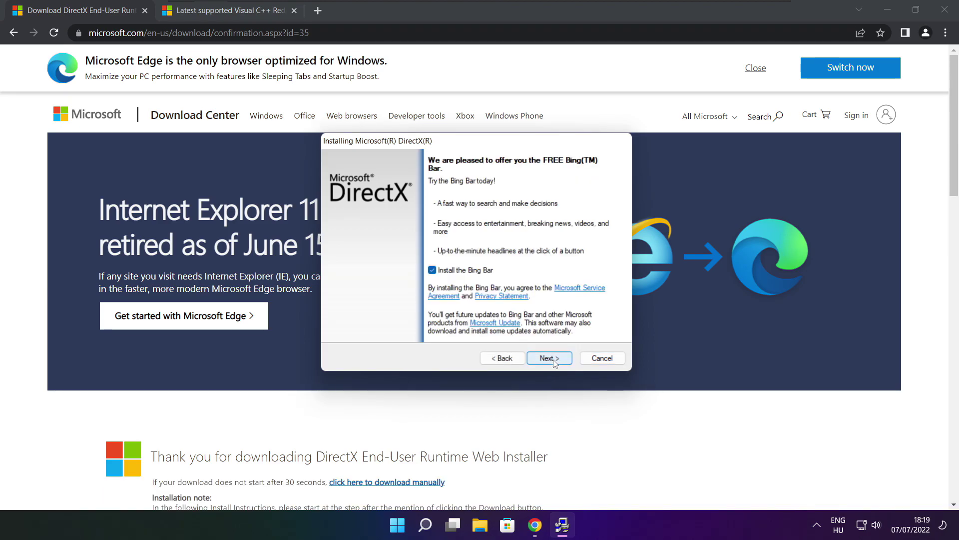
# Step: Install the DirectX runtime components without the Bing Bar and close the finished installer
pyautogui.click(431, 272)
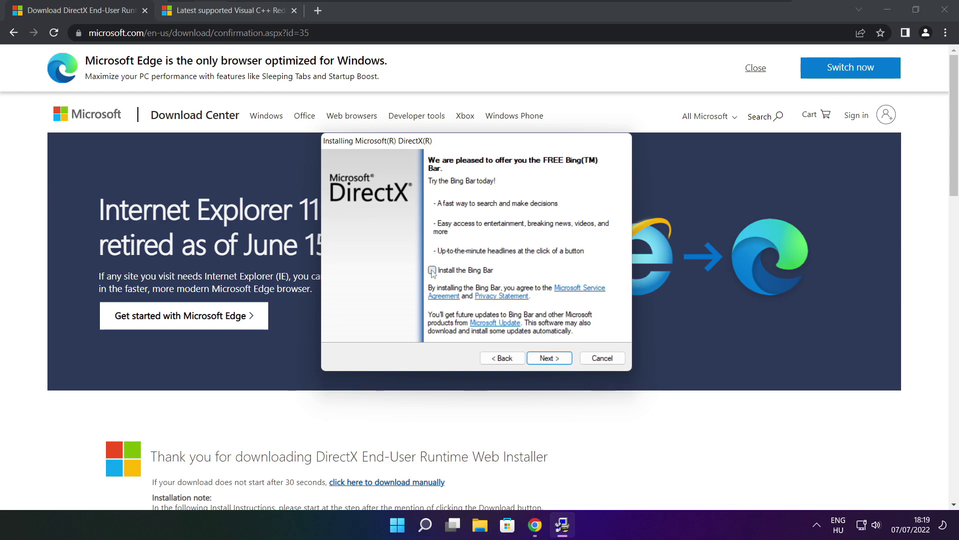
pyautogui.click(557, 361)
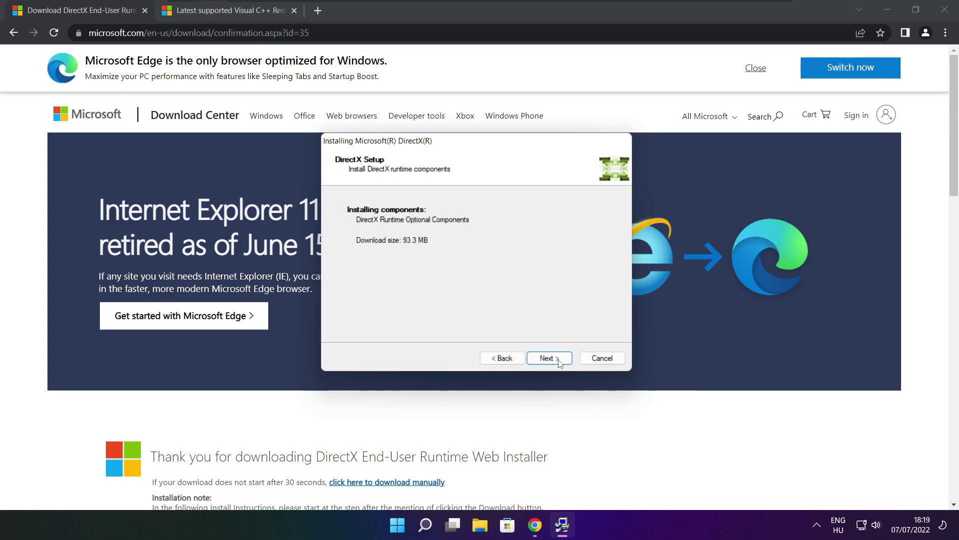
pyautogui.click(553, 360)
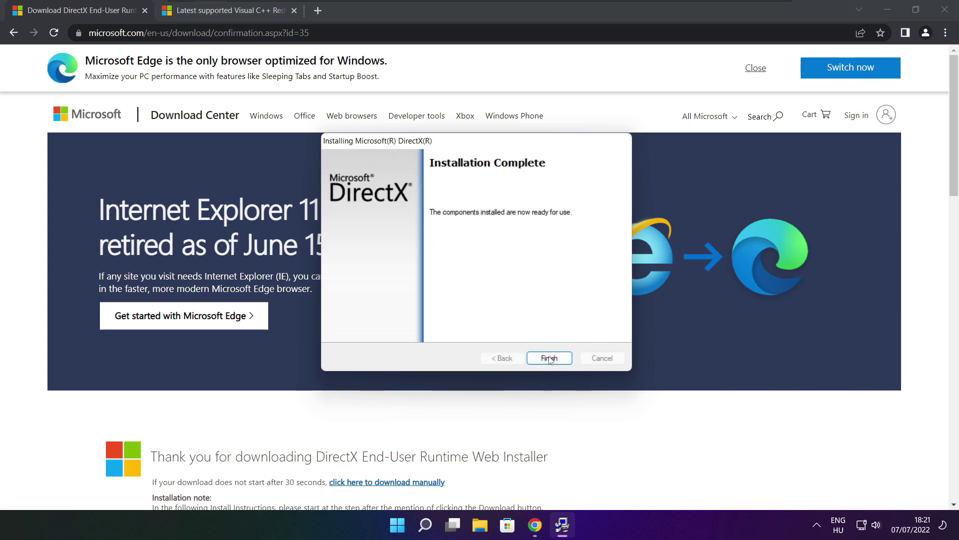
pyautogui.click(550, 358)
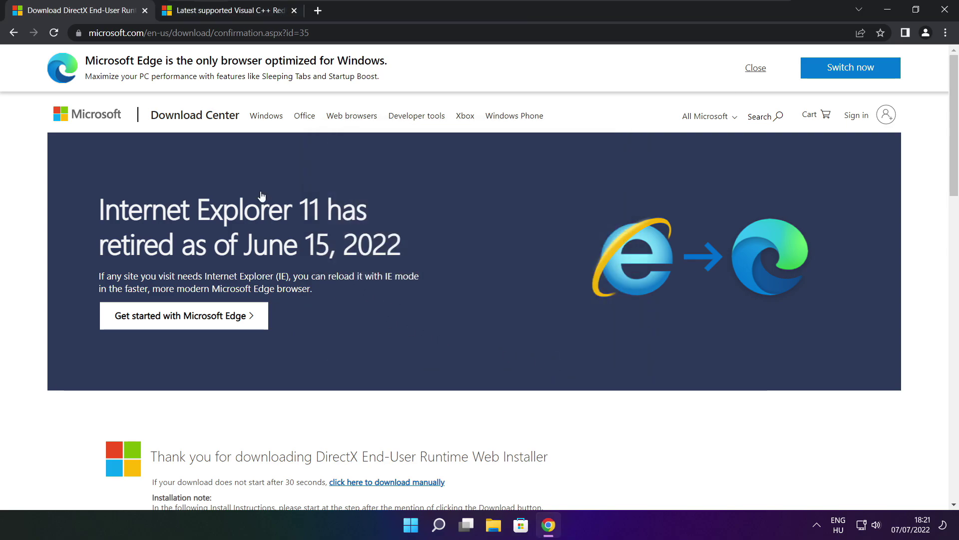
# Step: Close the DirectX page and locate the redistributable downloads table on the Visual C++ page
pyautogui.click(145, 11)
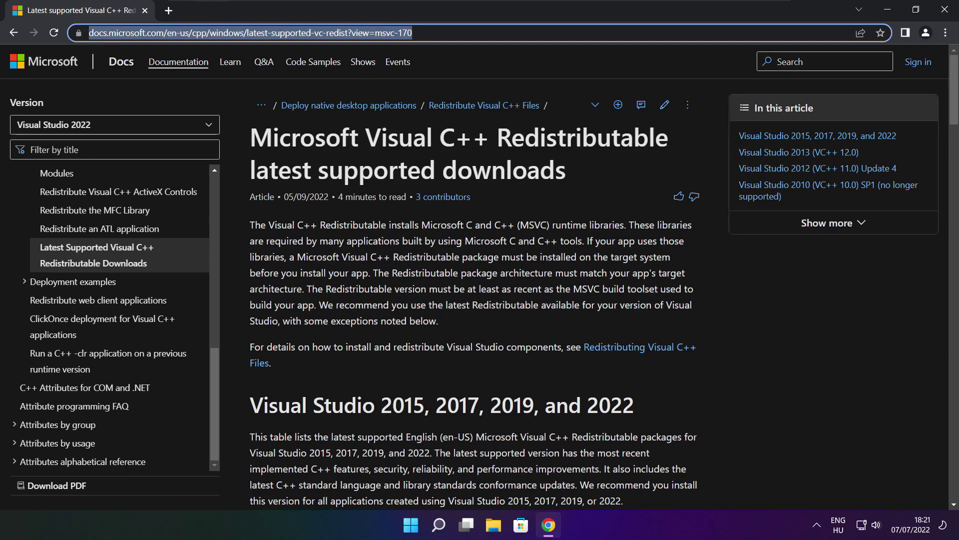
pyautogui.moveTo(414, 32); pyautogui.dragTo(412, 32)
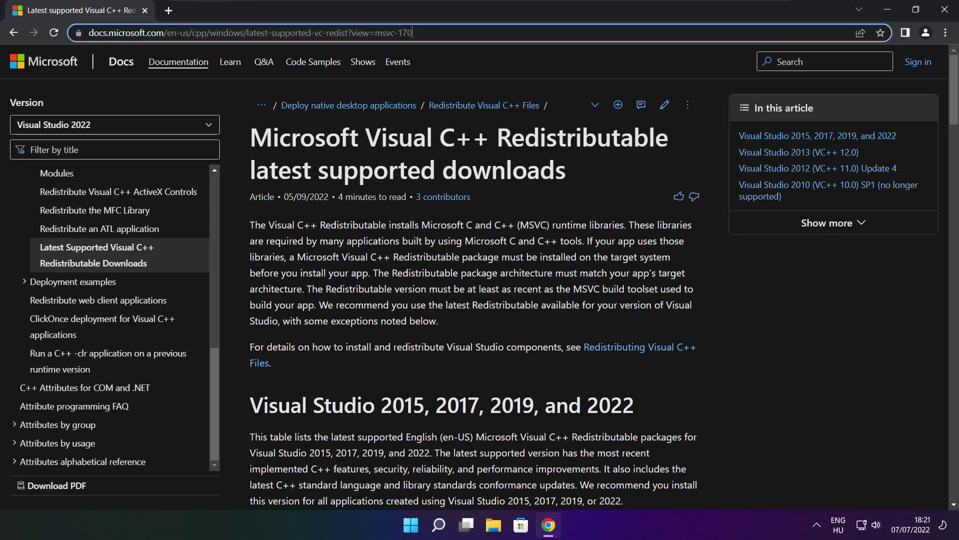
pyautogui.click(475, 61)
pyautogui.moveTo(955, 94)
pyautogui.mouseDown()
pyautogui.moveTo(948, 140)
pyautogui.moveTo(583, 203)
pyautogui.mouseUp()
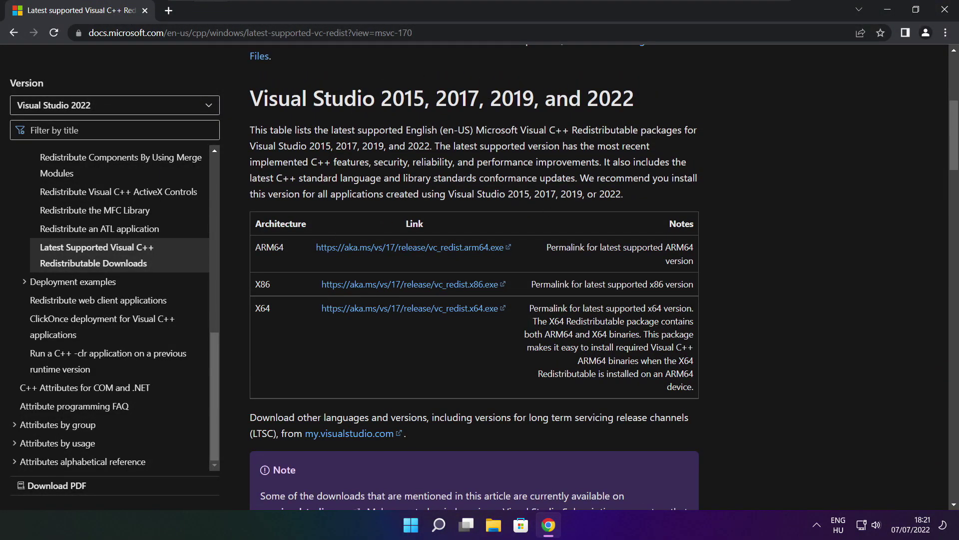
pyautogui.moveTo(255, 247); pyautogui.dragTo(645, 343)
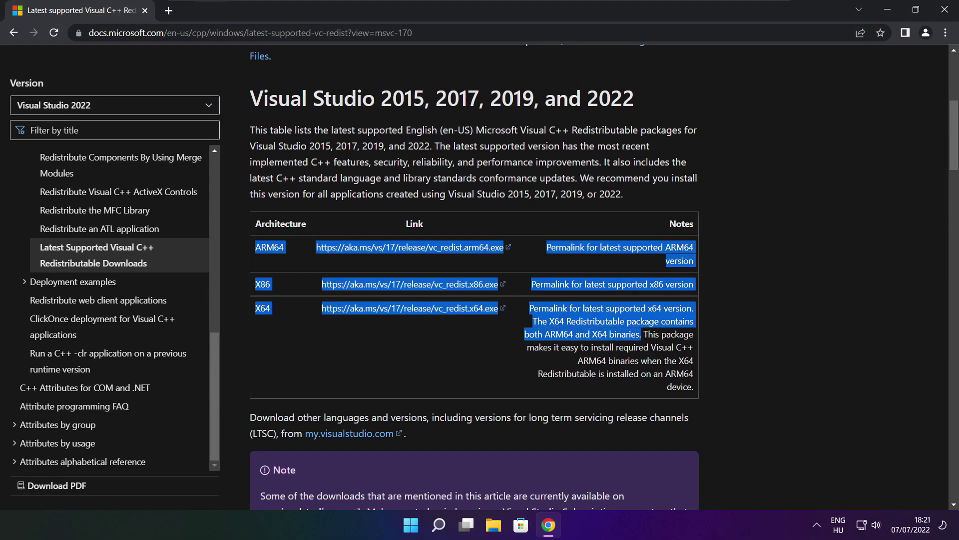
pyautogui.click(645, 344)
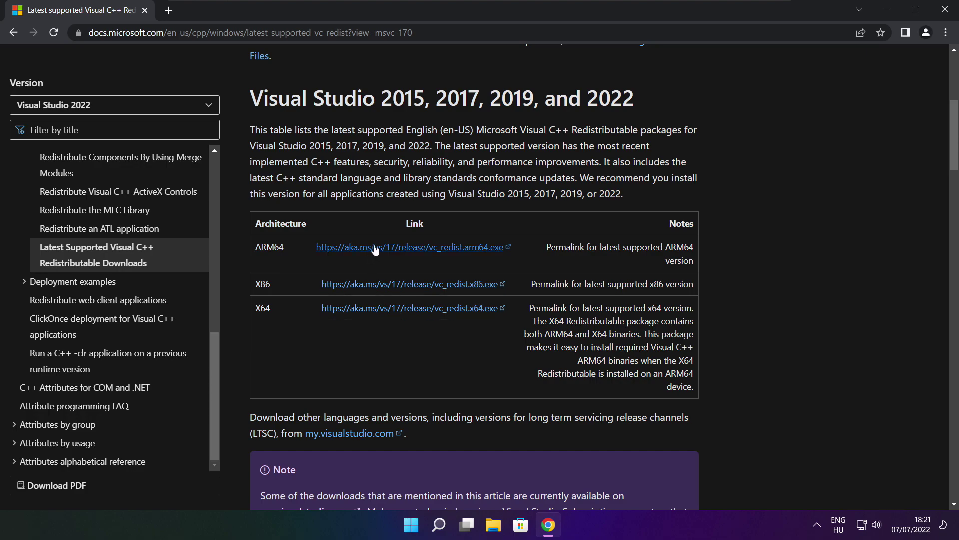
# Step: Download the ARM64, x86 and x64 Visual C++ redistributables and launch VC_redist.arm64.exe
pyautogui.click(398, 253)
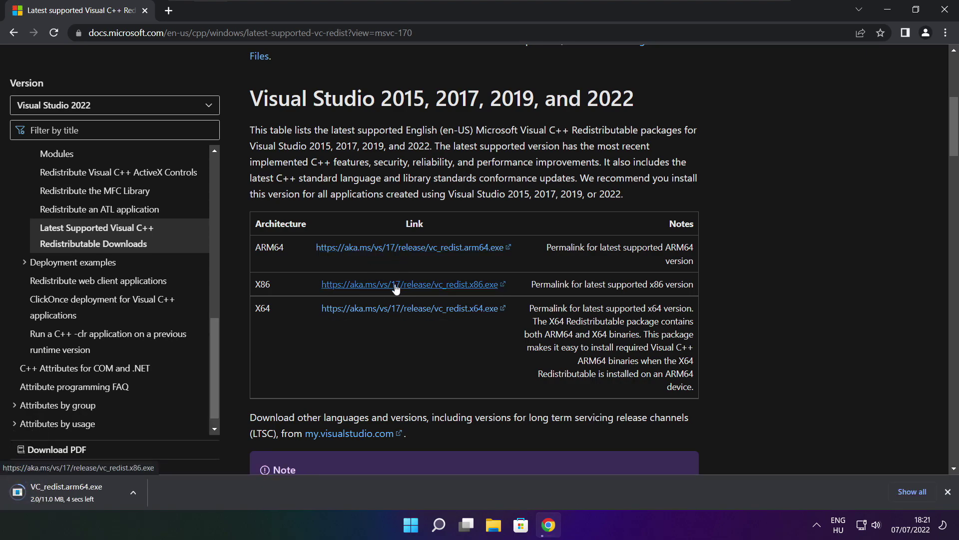
pyautogui.click(396, 288)
pyautogui.click(395, 308)
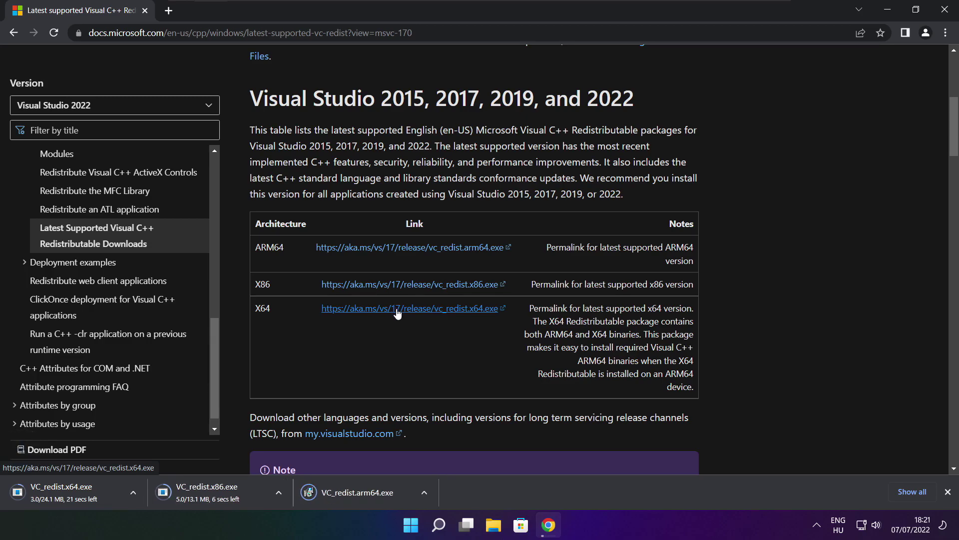
pyautogui.click(365, 495)
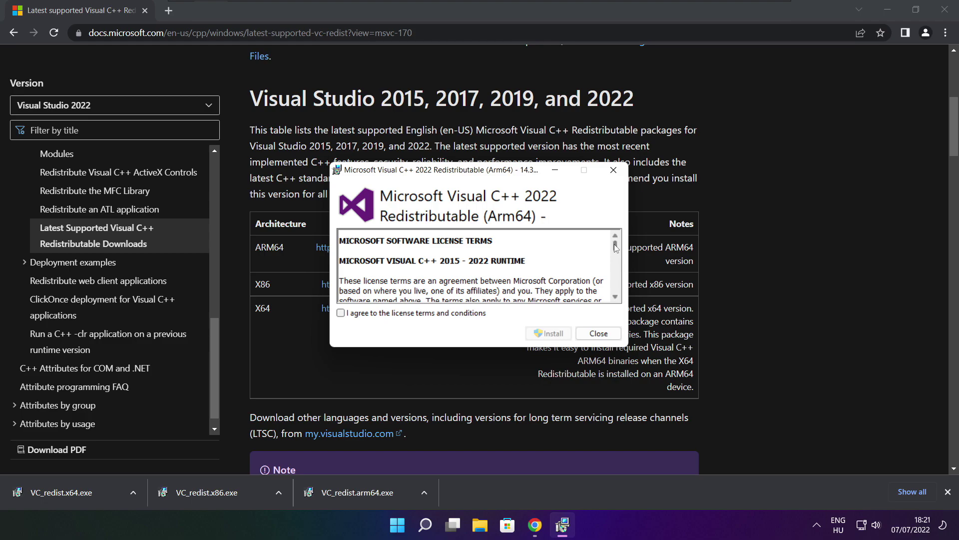
pyautogui.moveTo(615, 248); pyautogui.dragTo(615, 292)
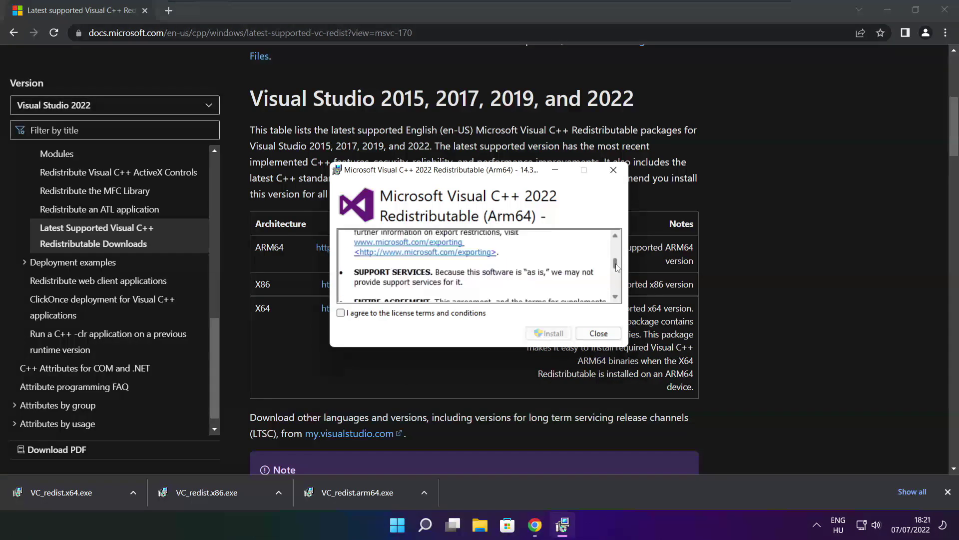
# Step: Attempt the ARM64 redistributable install and dismiss its failure dialog
pyautogui.click(341, 313)
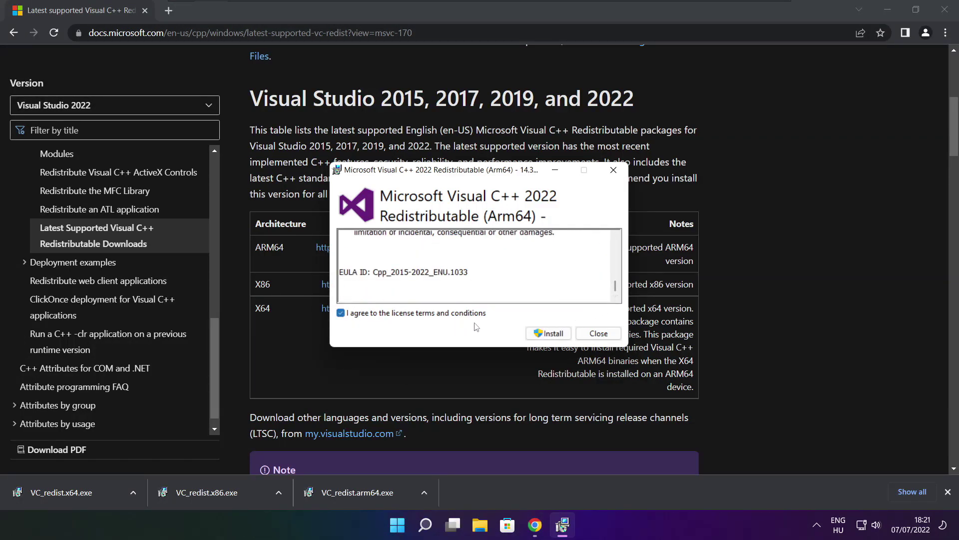
pyautogui.click(545, 335)
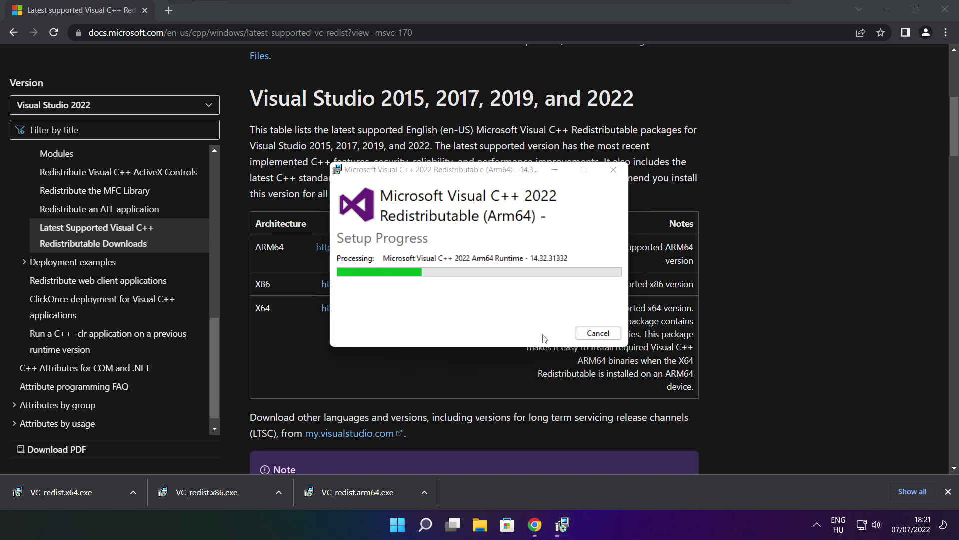
pyautogui.click(583, 338)
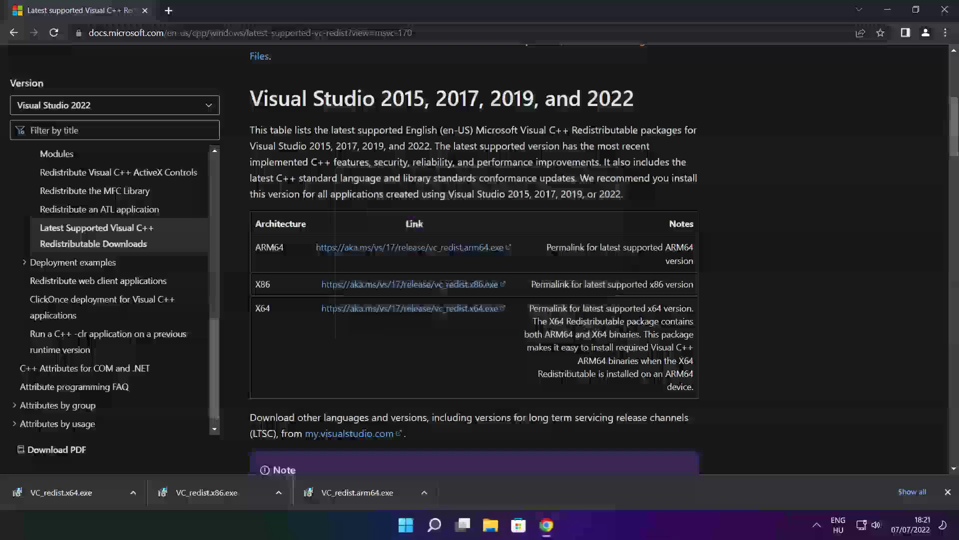
# Step: Install the x86 Visual C++ 2015-2022 redistributable from VC_redist.x86.exe
pyautogui.click(225, 493)
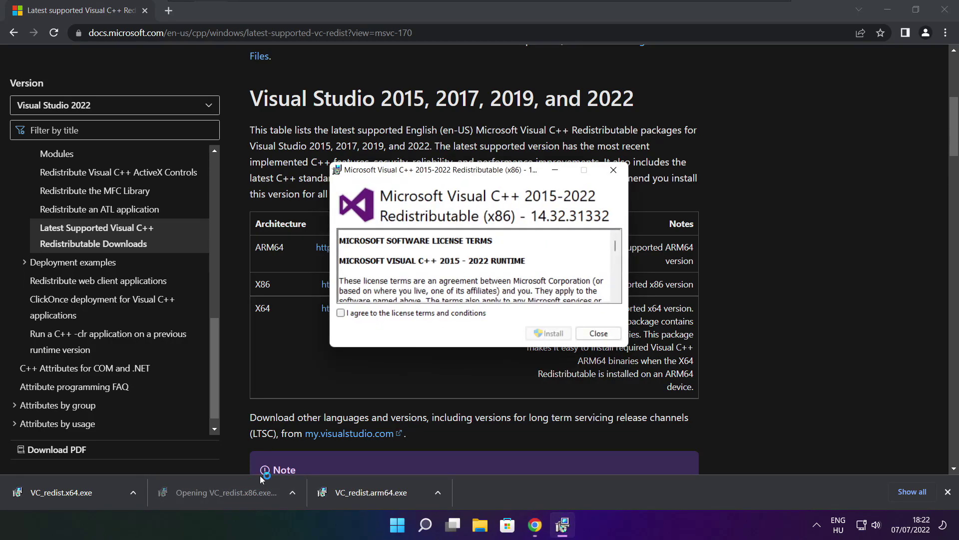
pyautogui.moveTo(617, 247); pyautogui.dragTo(616, 290)
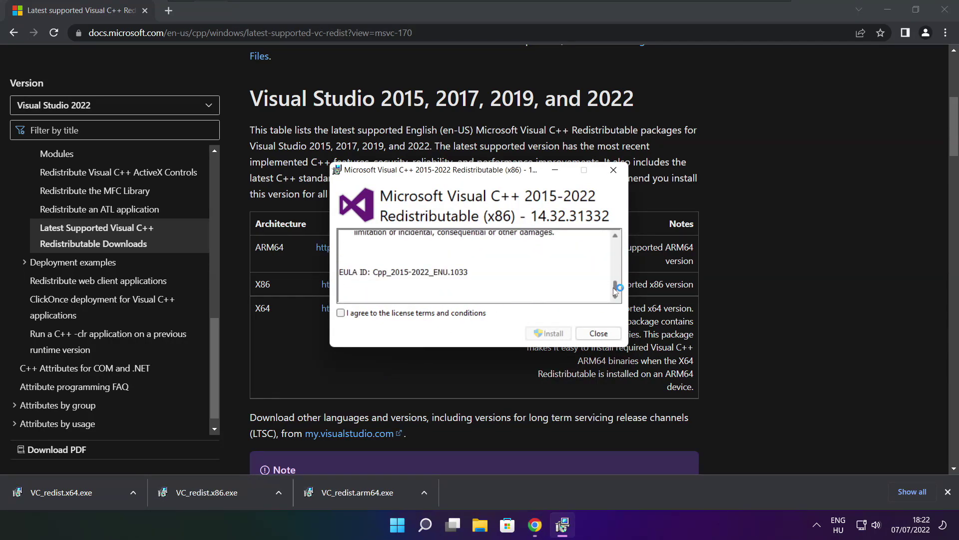
pyautogui.click(342, 314)
pyautogui.click(551, 334)
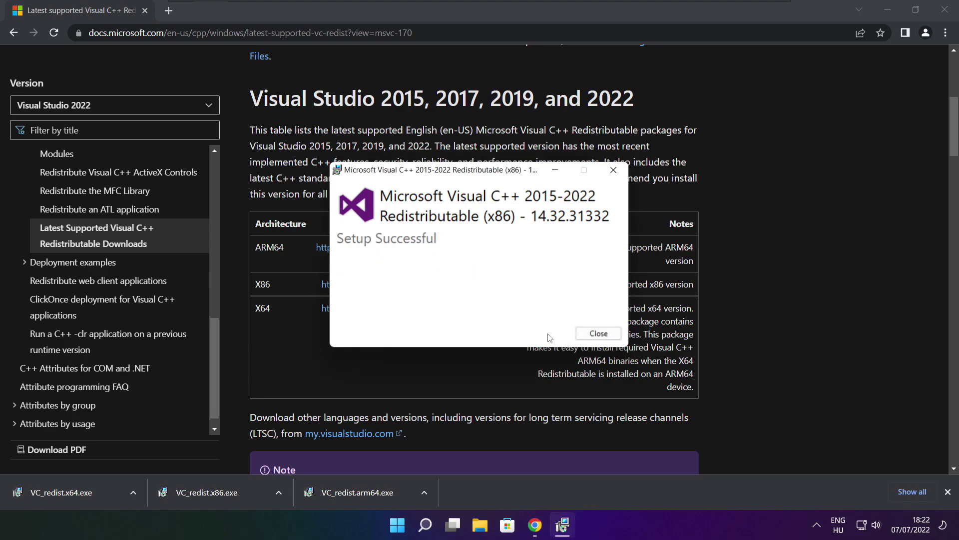
# Step: Close the x86 setup, install the x64 Visual C++ 2015-2022 redistributable and close its installer
pyautogui.click(600, 335)
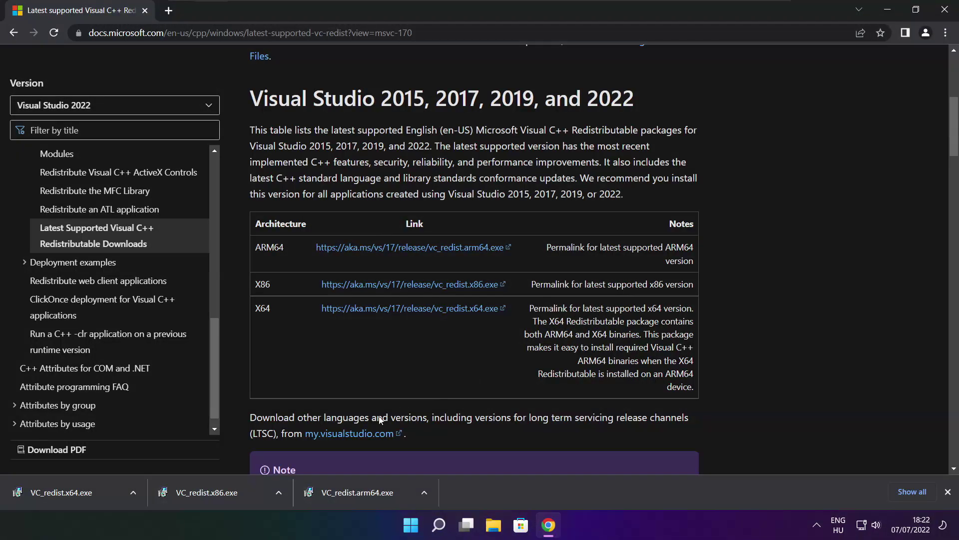
pyautogui.click(80, 493)
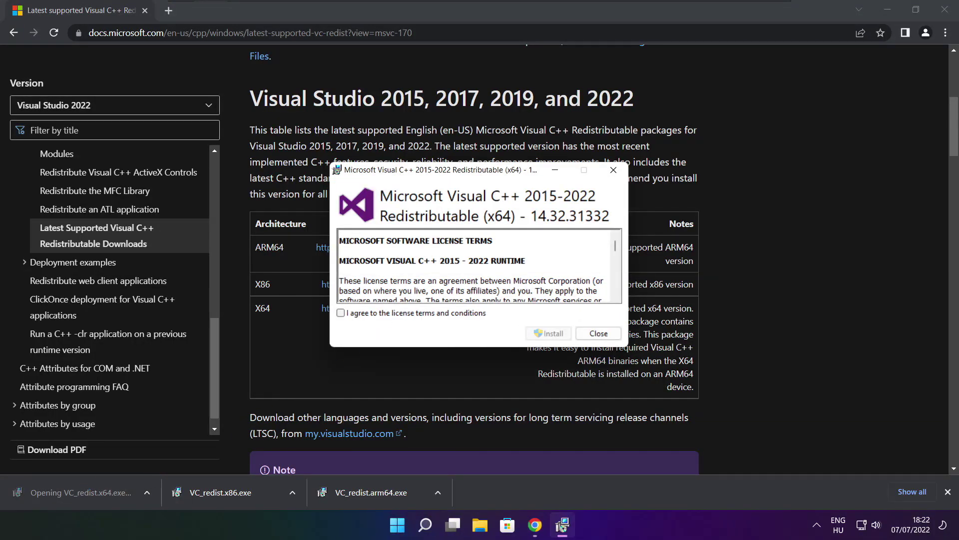
pyautogui.moveTo(615, 246); pyautogui.dragTo(616, 293)
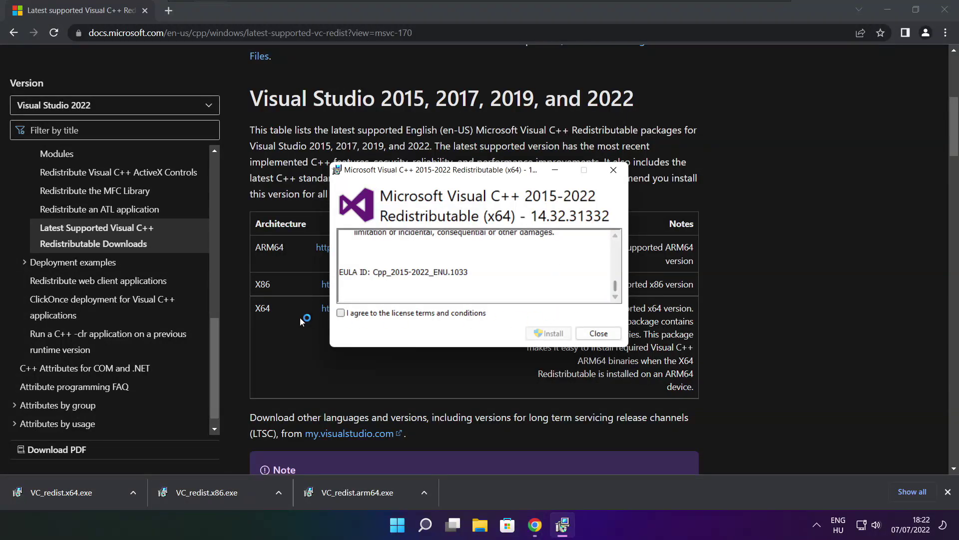
pyautogui.click(341, 313)
pyautogui.click(552, 336)
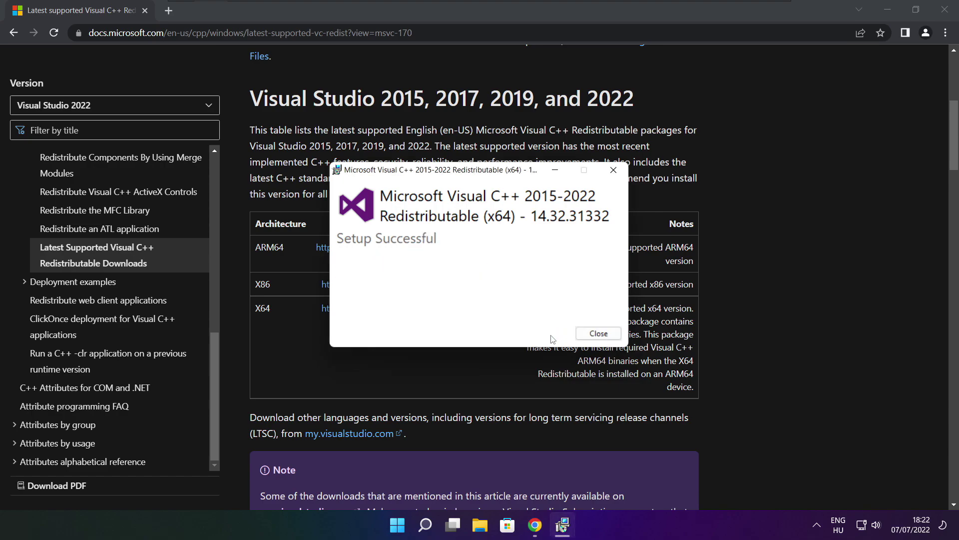
pyautogui.click(598, 333)
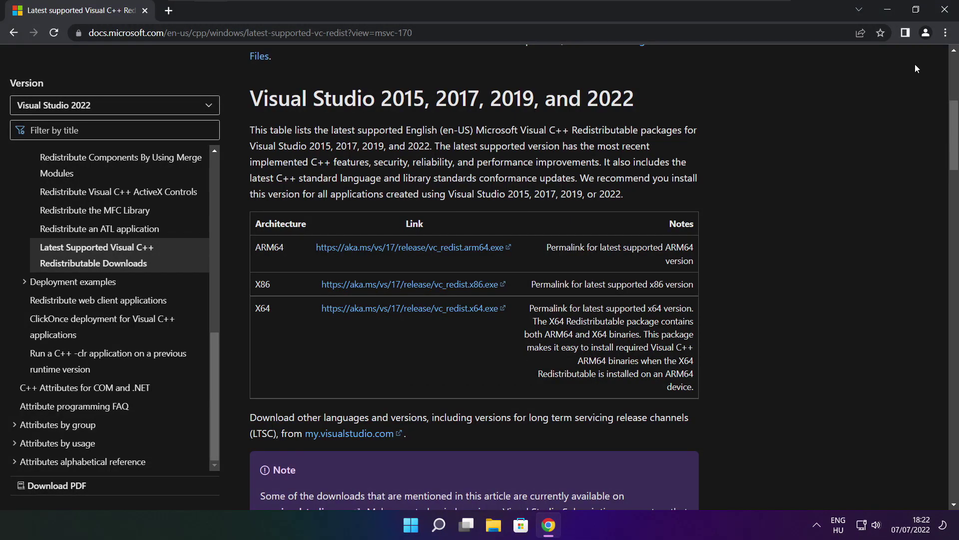
# Step: Close Chrome and restart the PC from the Start menu power options
pyautogui.click(945, 11)
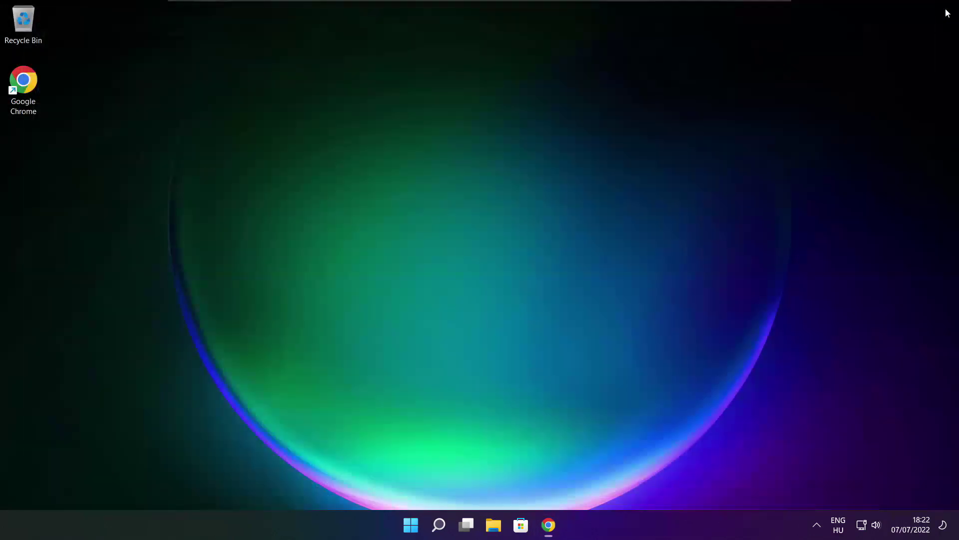
pyautogui.click(410, 526)
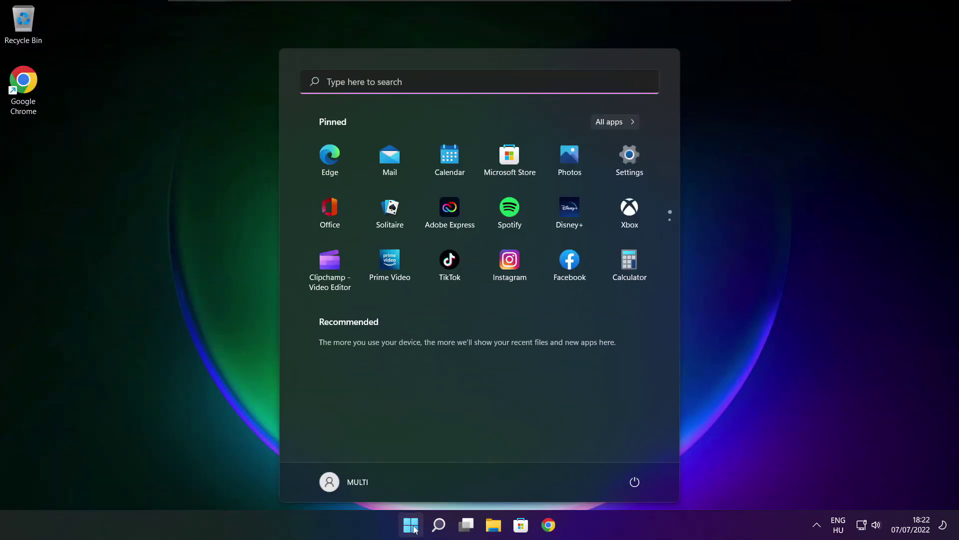
pyautogui.click(634, 485)
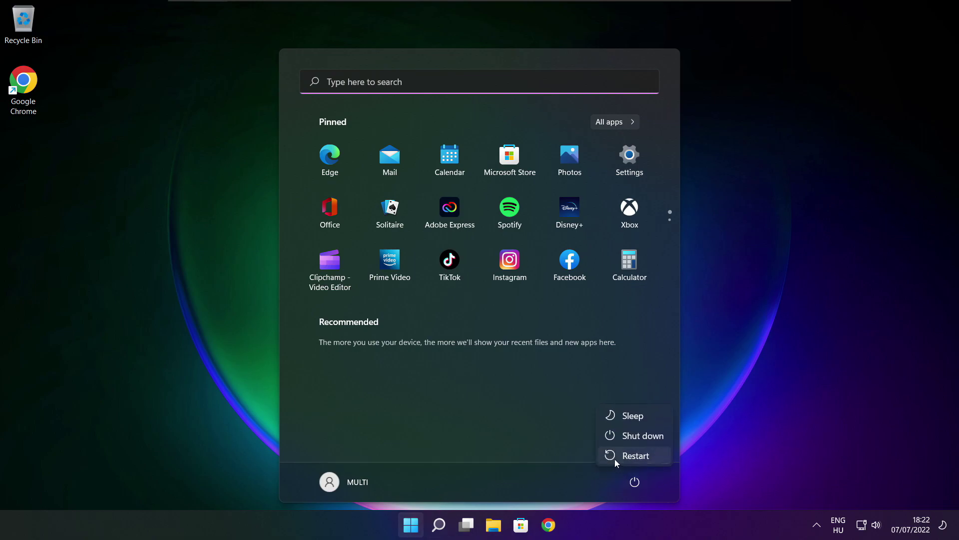
pyautogui.click(641, 456)
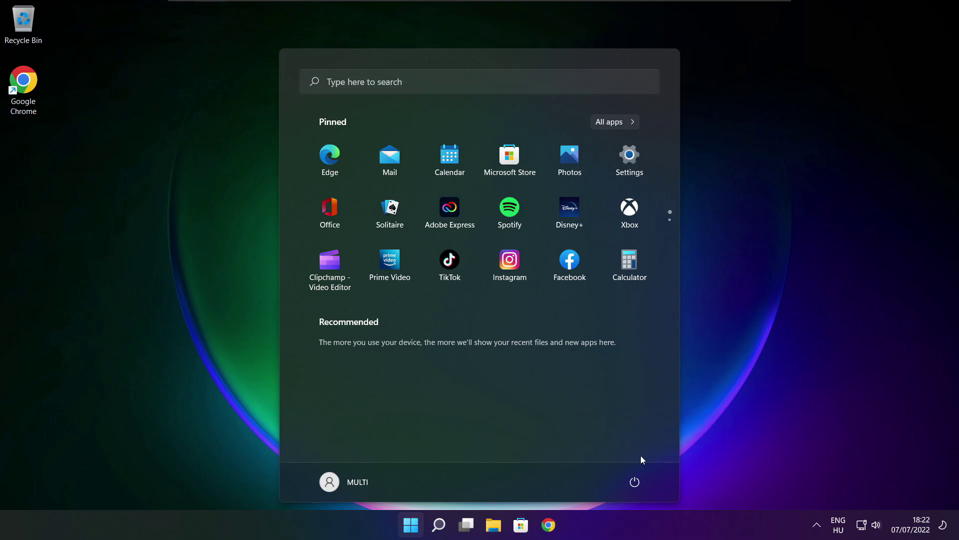